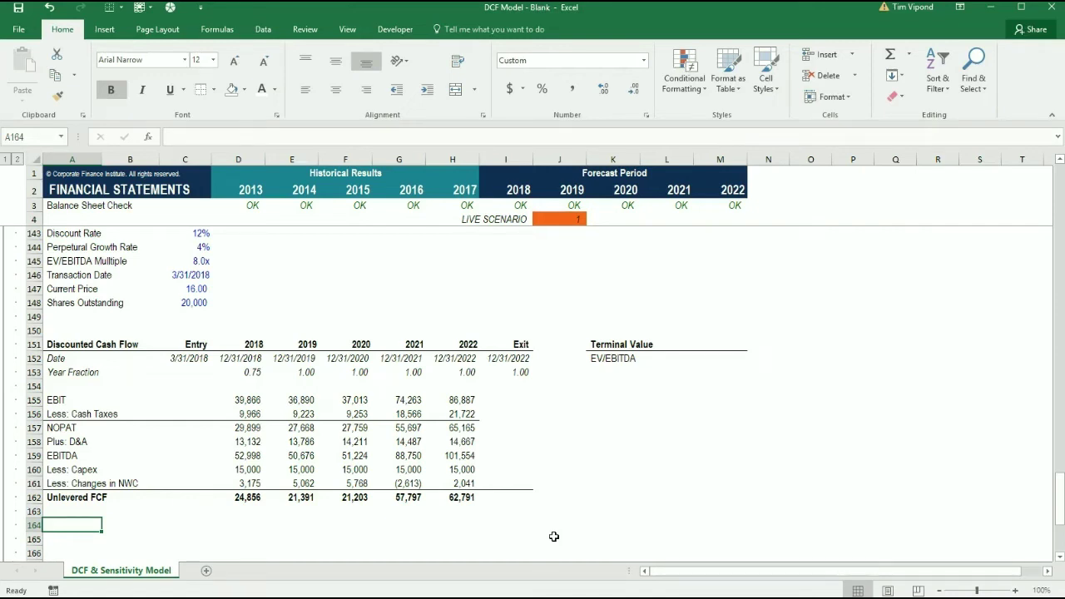
Step: Calculate the EV/EBITDA terminal value in M152 by multiplying 2022 EBITDA by the EV/EBITDA multiple, with the formula =H159*C145
key("Up")
key("Right")
key("Up")
key("Right")
key("Up")
key("Right")
key("Up")
key("Right")
key("Up")
key("Right")
key("Up")
key("Right")
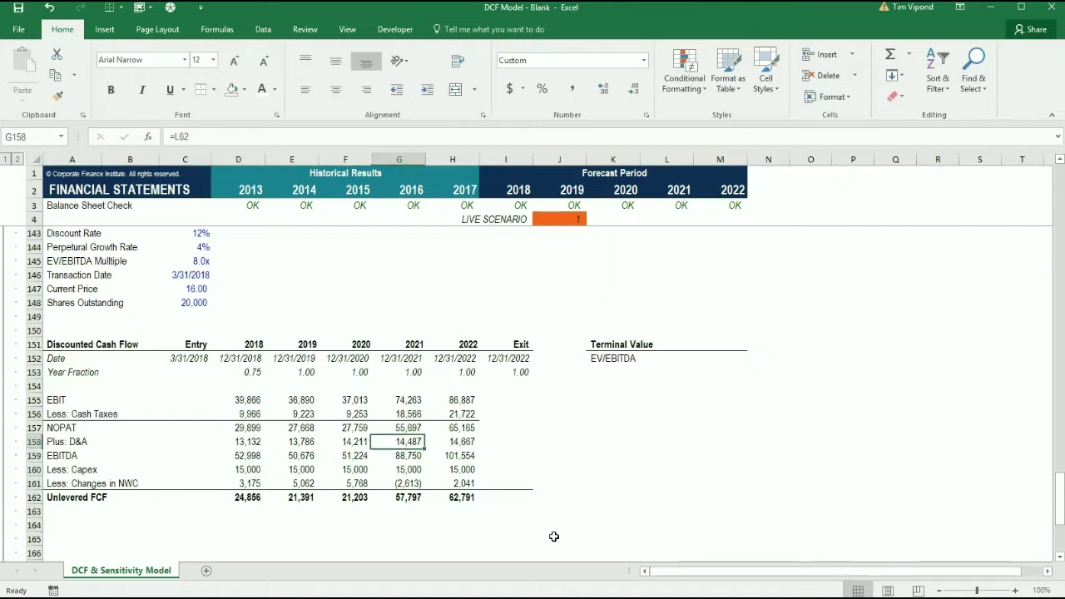
key("Up")
key("Right")
key("Up")
key("Right")
key("Up")
key("Right")
key("Up")
key("Right")
key("Up")
key("Right")
key("Right")
key("Up")
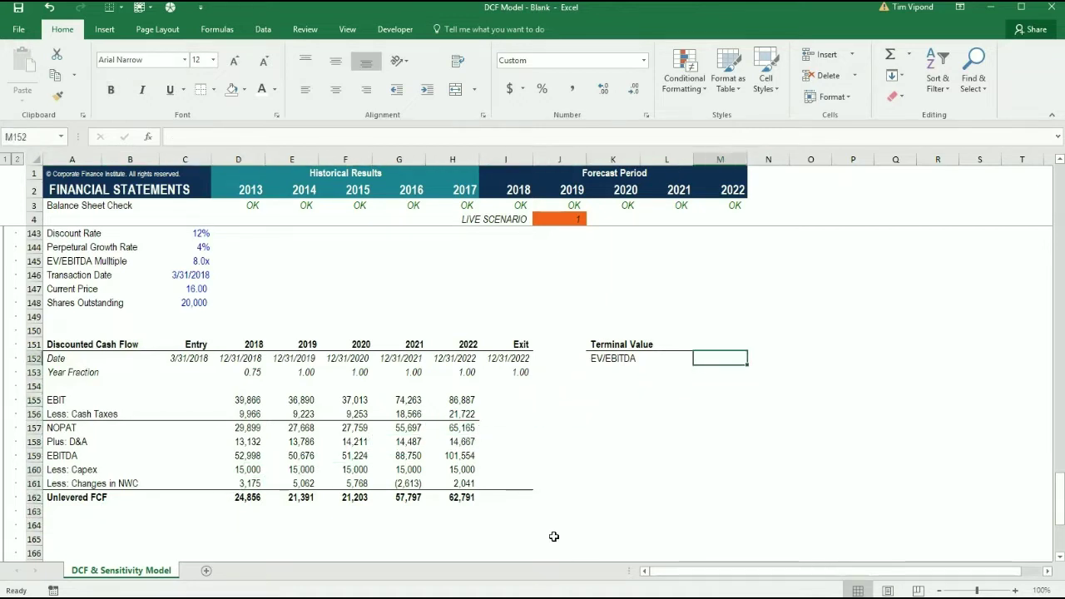
type("=")
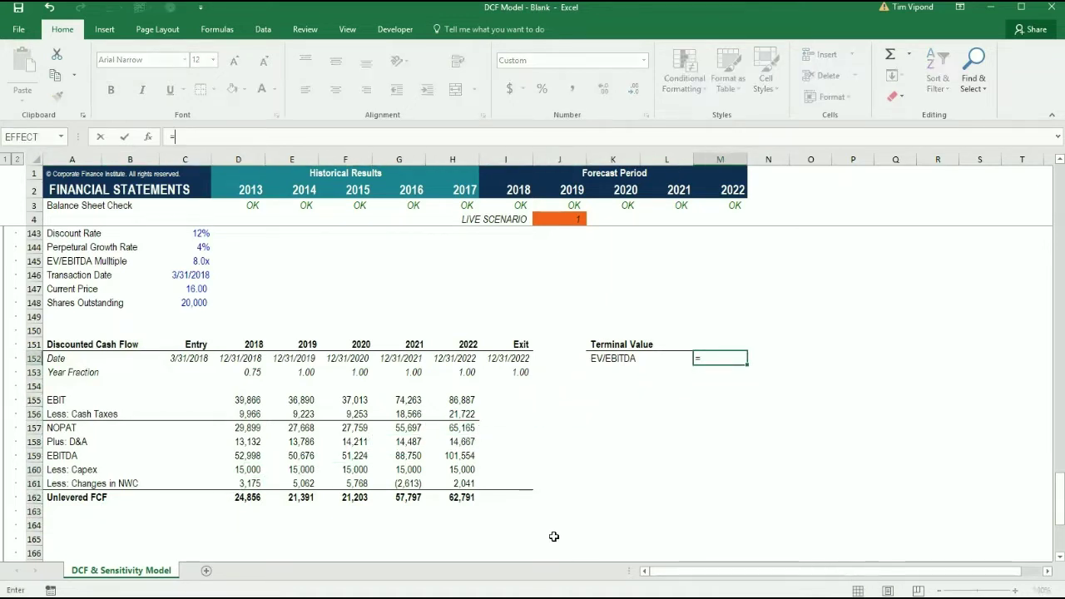
key("Down")
key("Left")
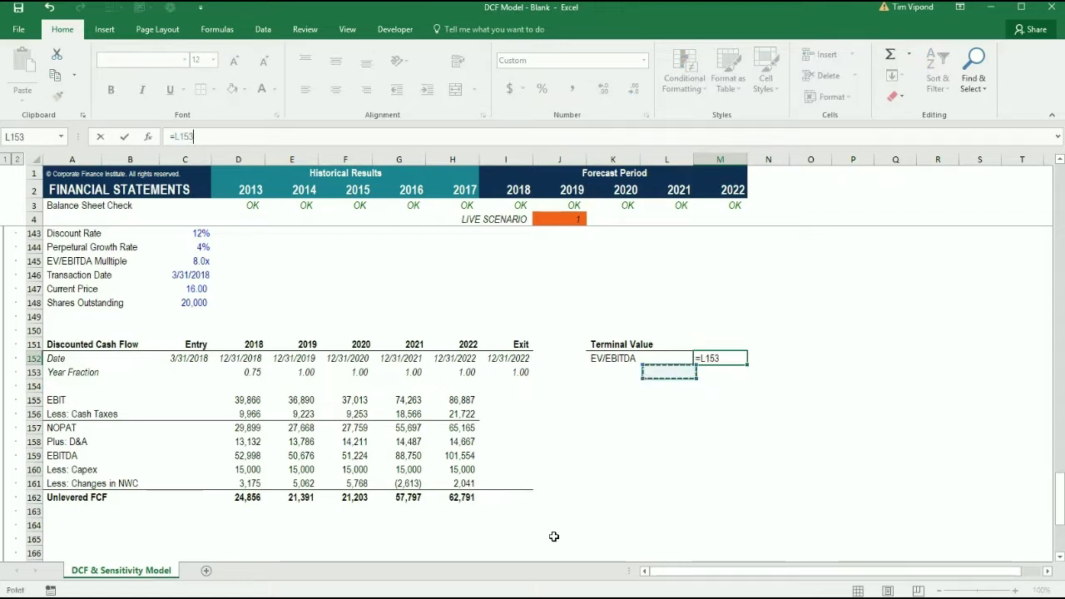
key("Down")
key("Down")
key("Down")
key("Left")
key("Left")
key("Left")
key("Left")
key("Down")
key("Down")
key("Down")
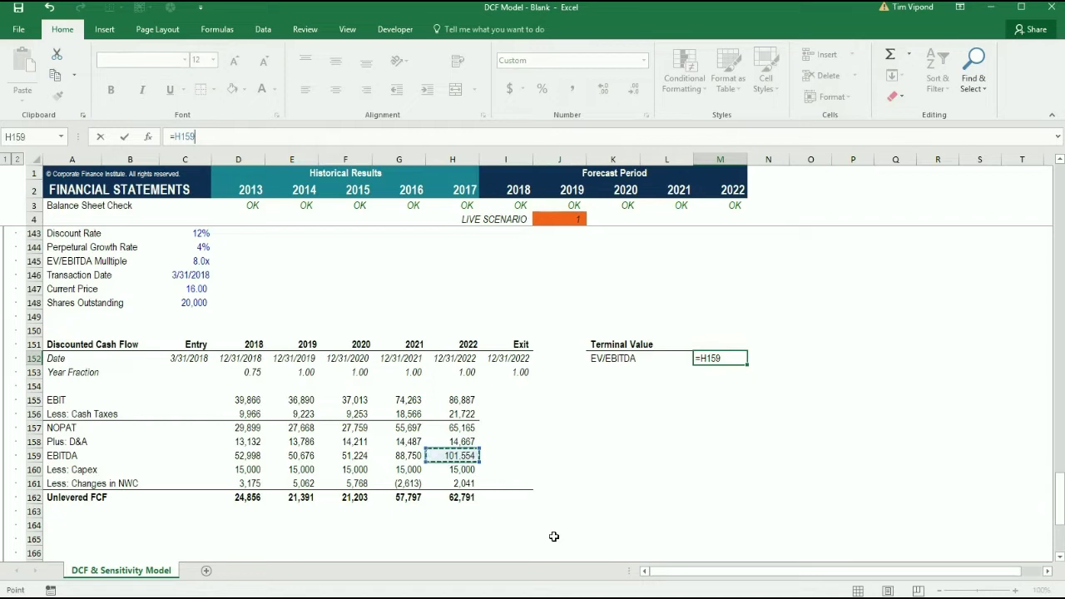
type("*")
key("Up")
key("Left")
key("Left")
key("Left")
key("Left")
key("Left")
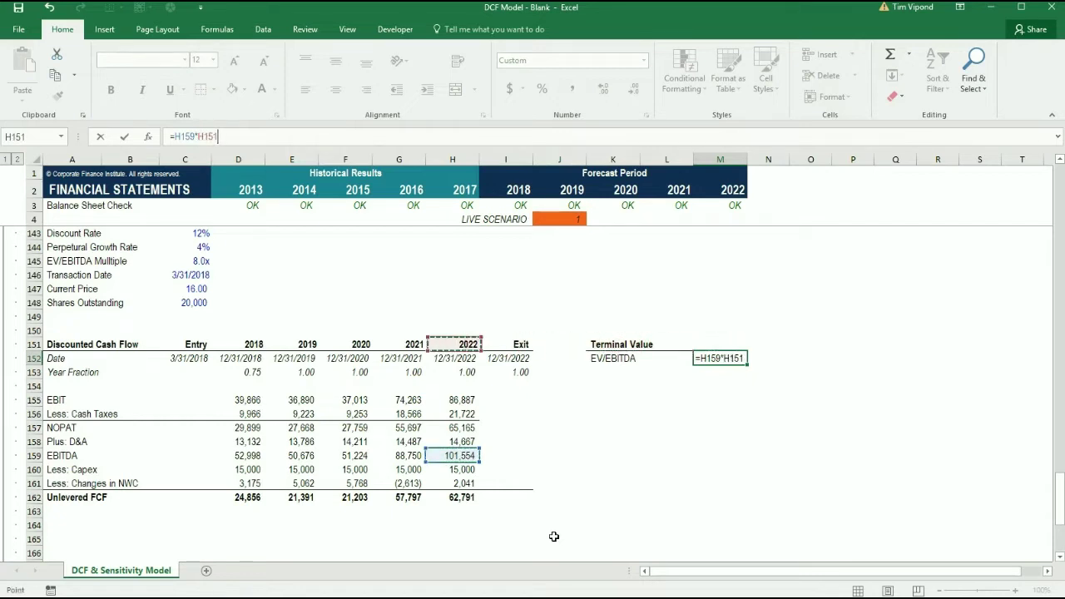
key("Left")
key("Up")
key("Up")
key("Left")
key("Up")
key("Up")
key("Up")
key("Left")
key("Left")
key("Left")
key("Up")
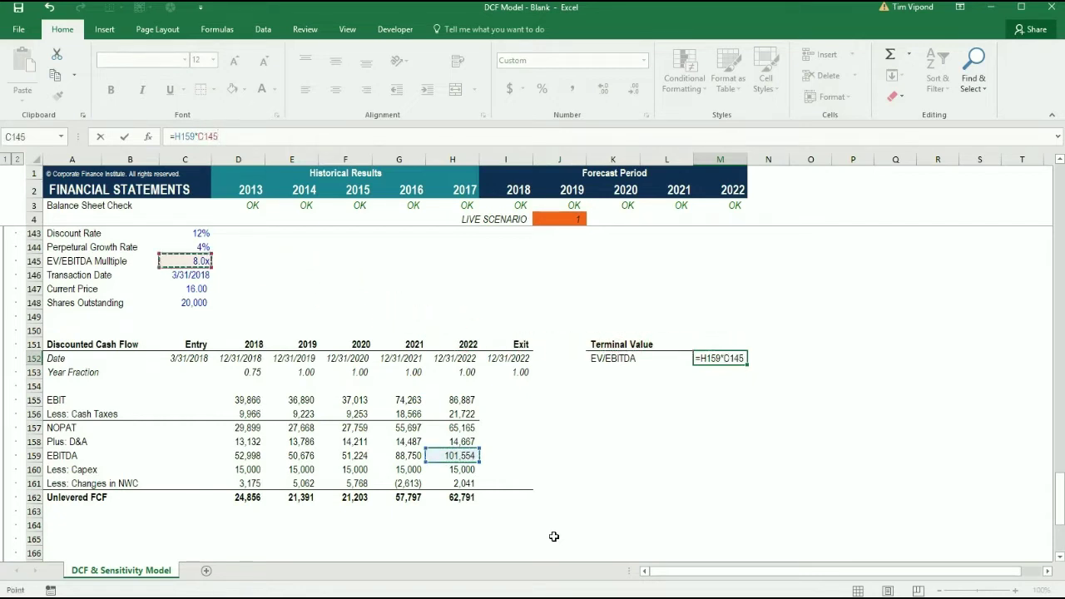
key("Return")
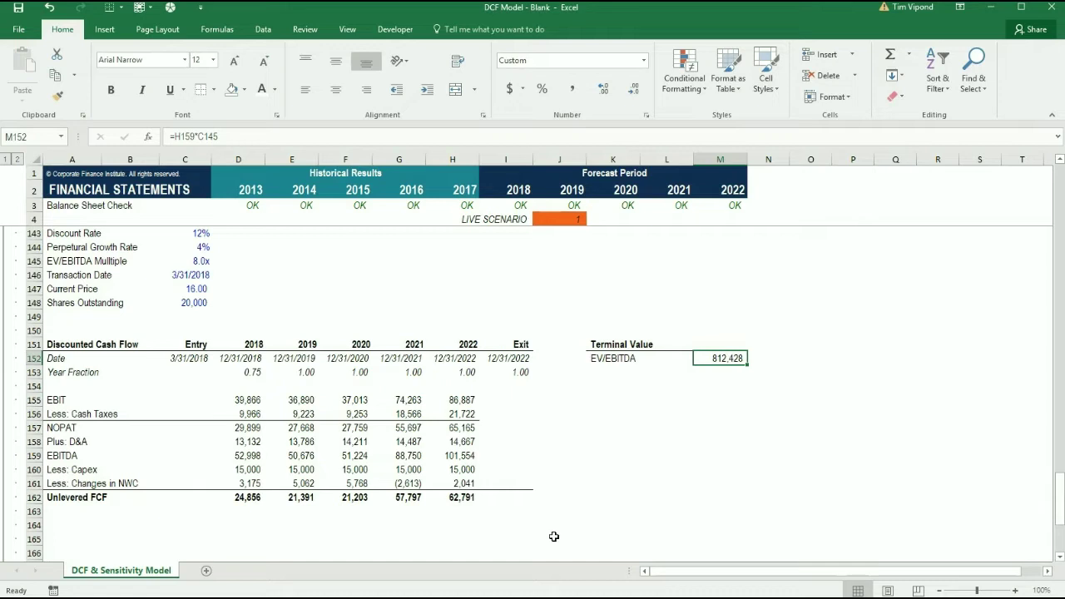
key("F2")
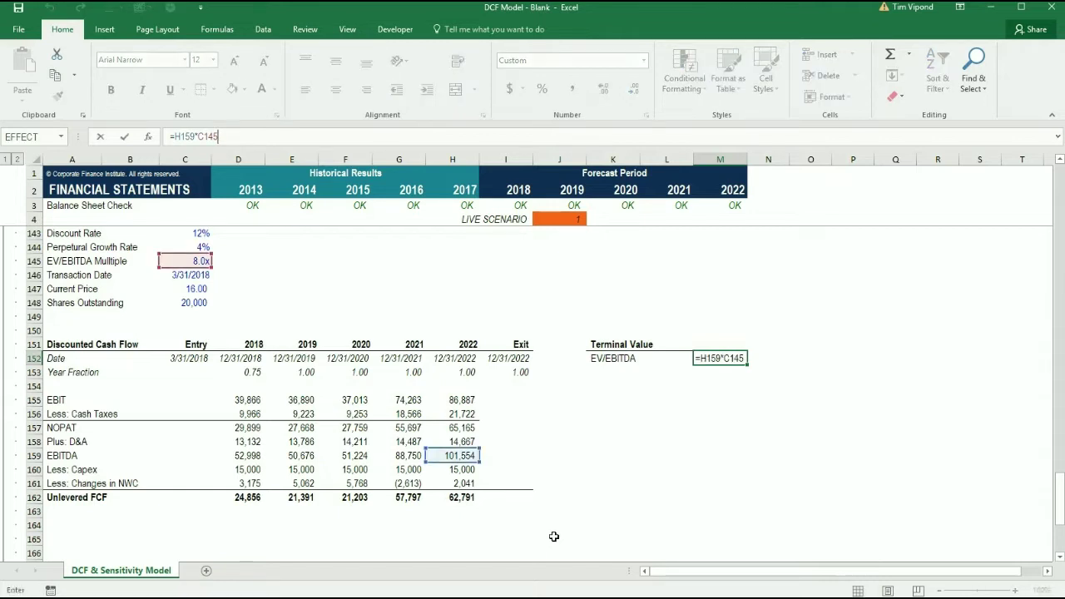
key("ctrl+Return")
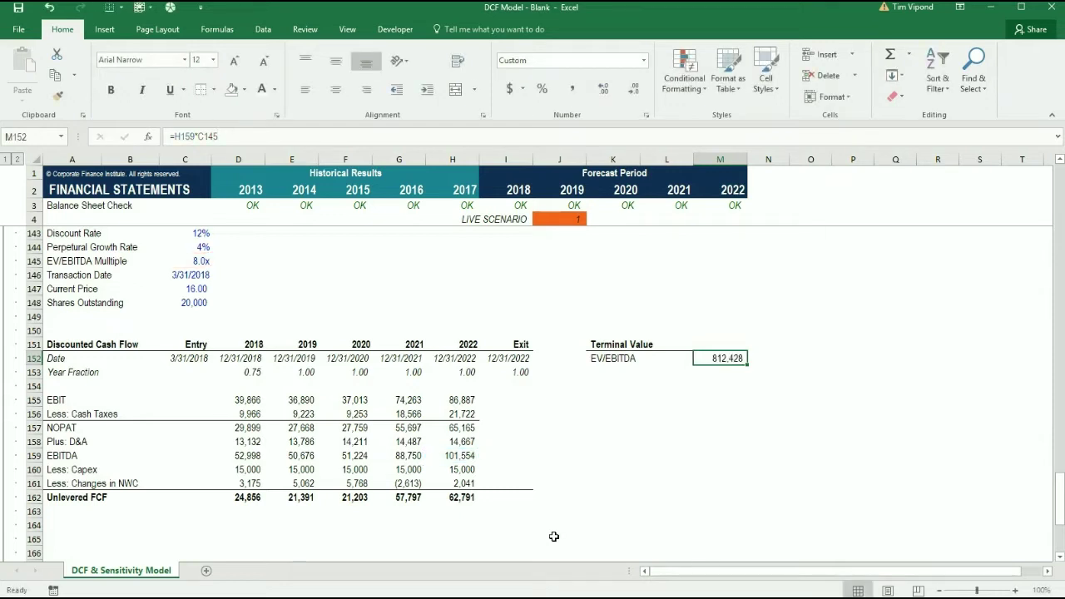
key("F2")
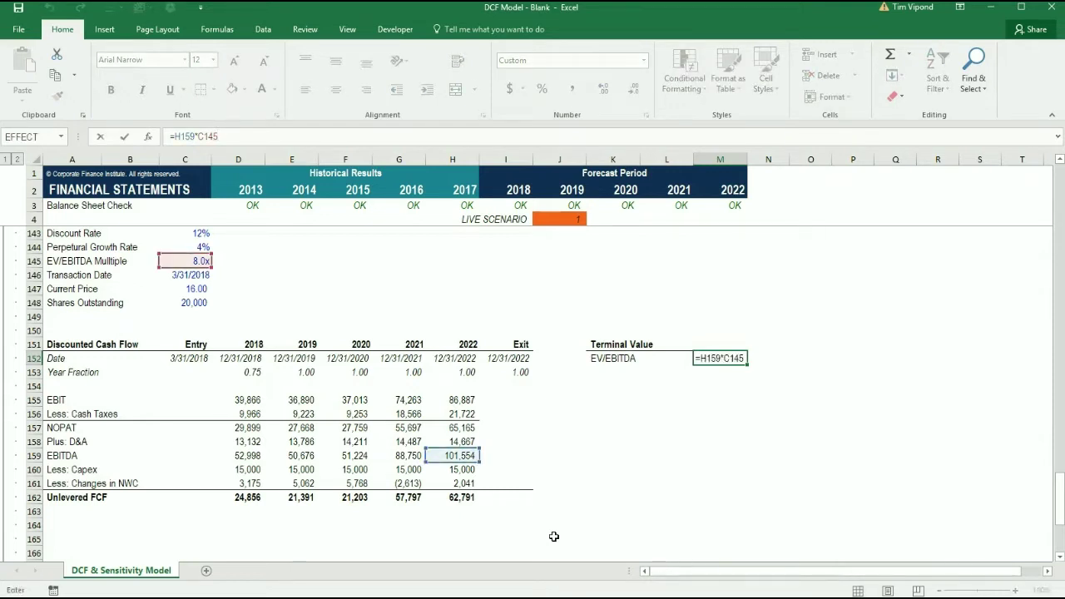
key("Escape")
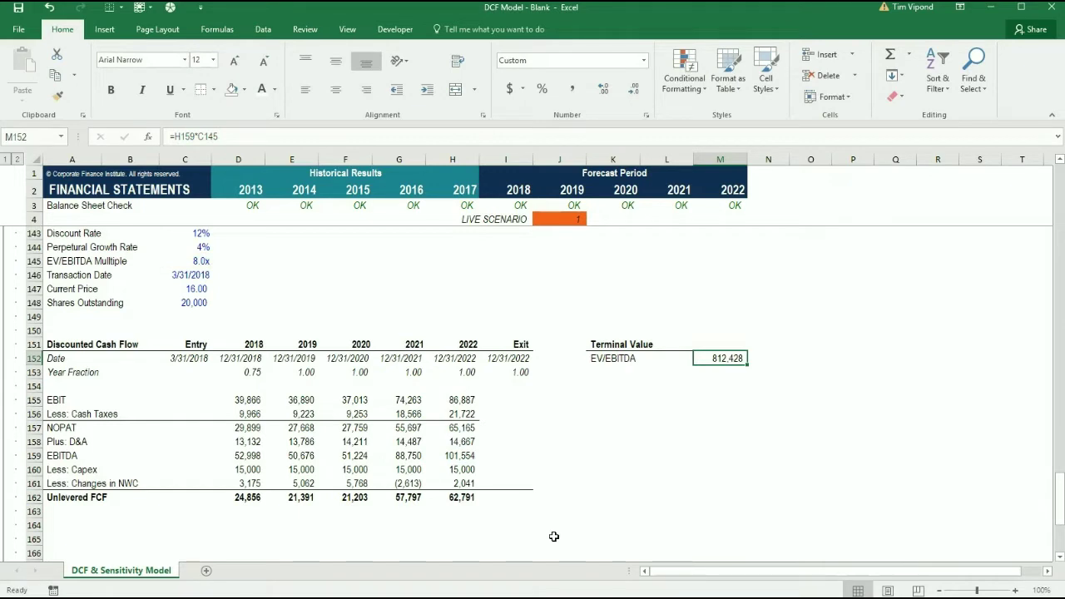
Step: Link the Exit column's Unlevered FCF in I162 to the EV/EBITDA terminal value with the formula =M152
key("Down")
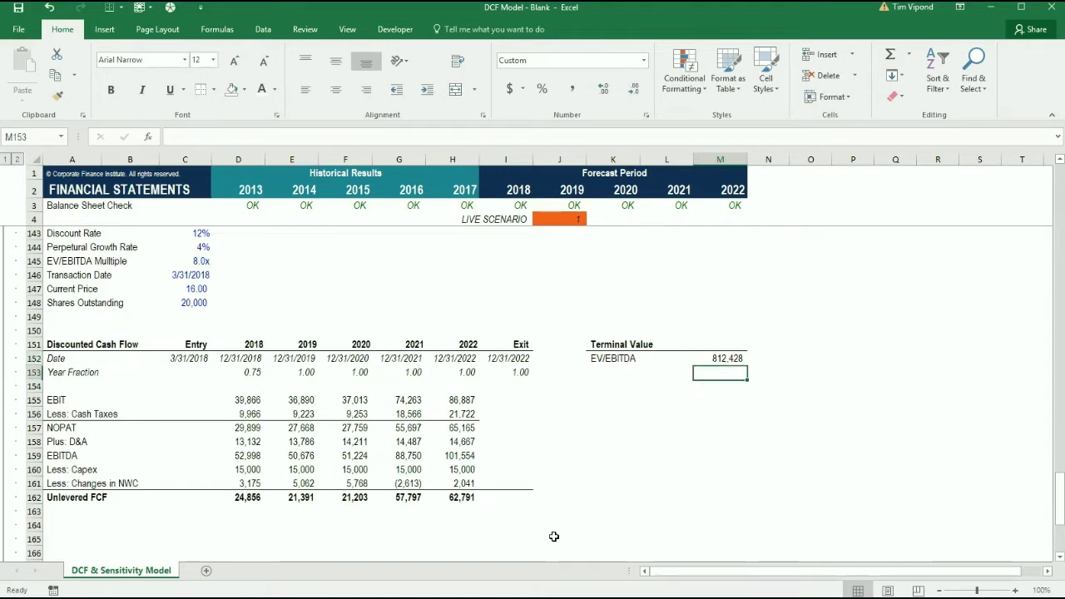
key("Up")
key("Down")
key("Down")
key("Down")
key("Down")
key("Down")
key("Down")
key("Down")
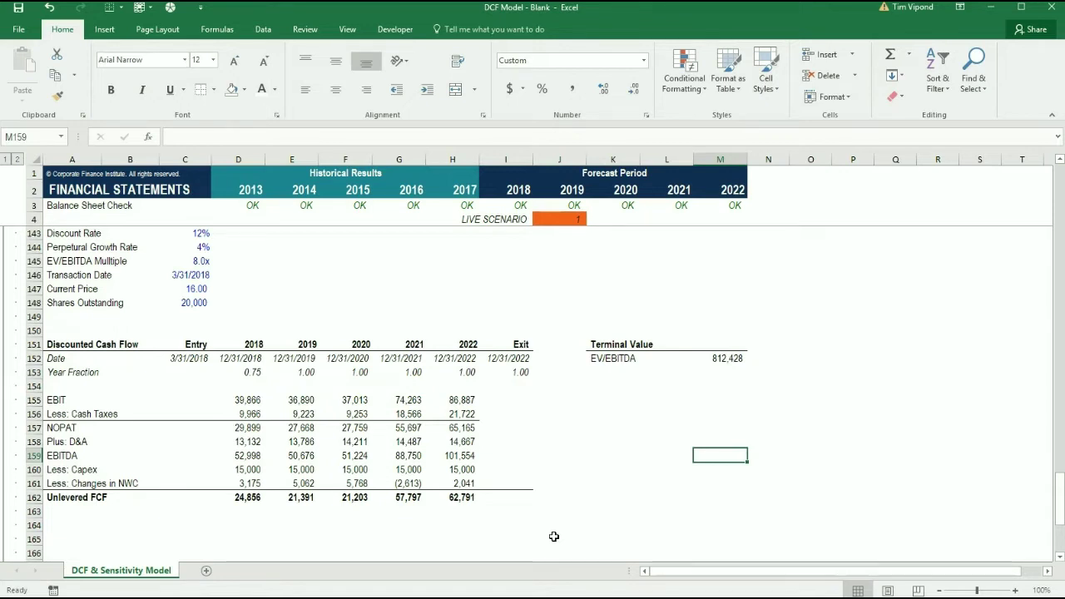
key("Left")
key("Left")
key("Down")
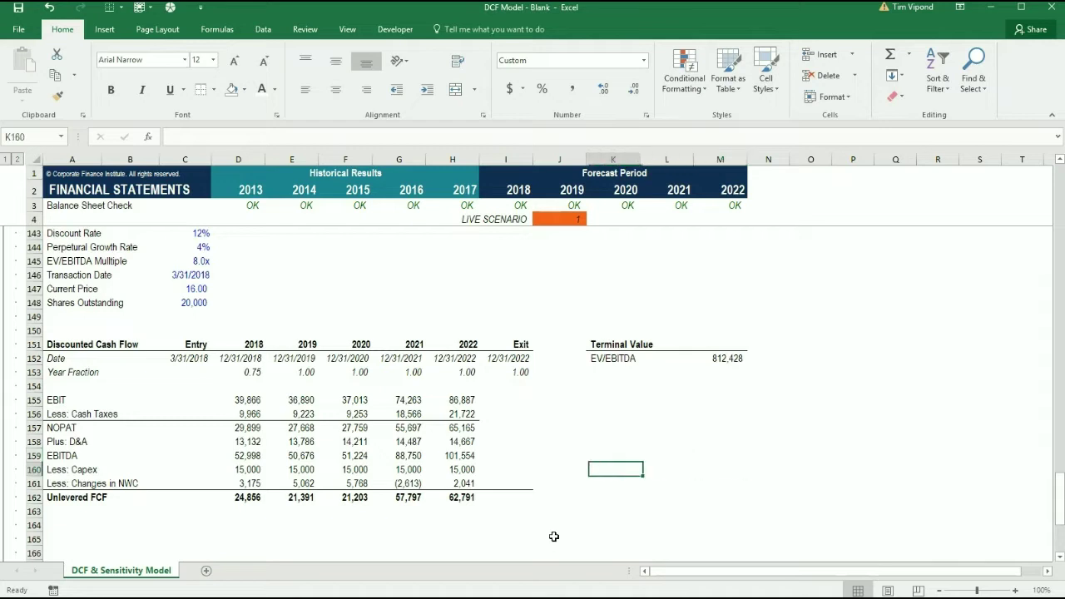
key("Left")
key("Left")
key("Down")
key("Down")
type("=")
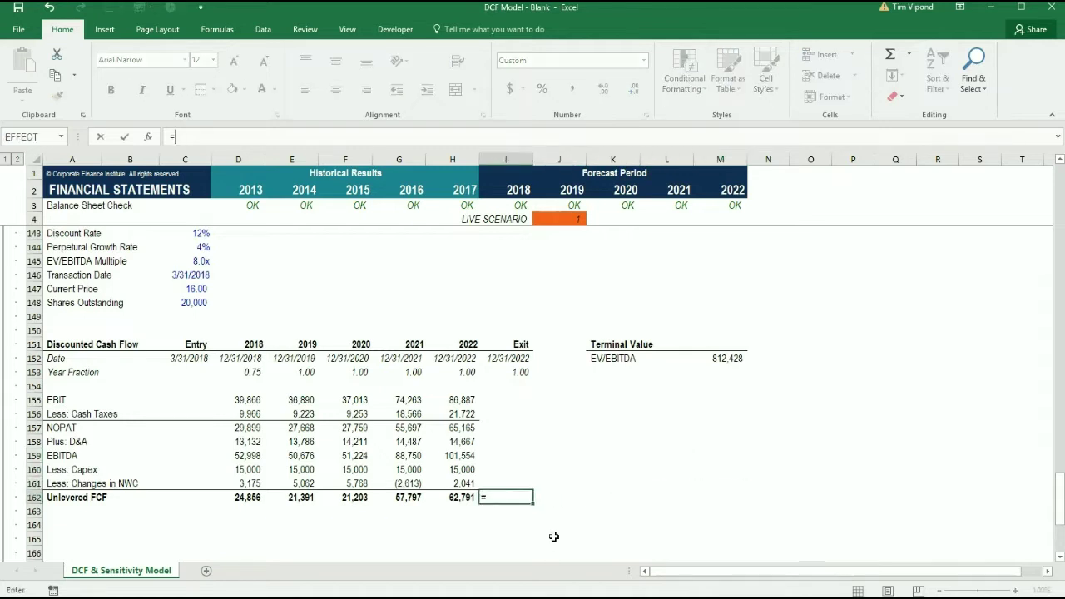
key("Up")
key("Right")
key("Up")
key("Right")
key("Up")
key("Right")
key("Up")
key("Right")
key("Up")
key("Up")
key("Up")
key("Up")
key("Up")
key("Up")
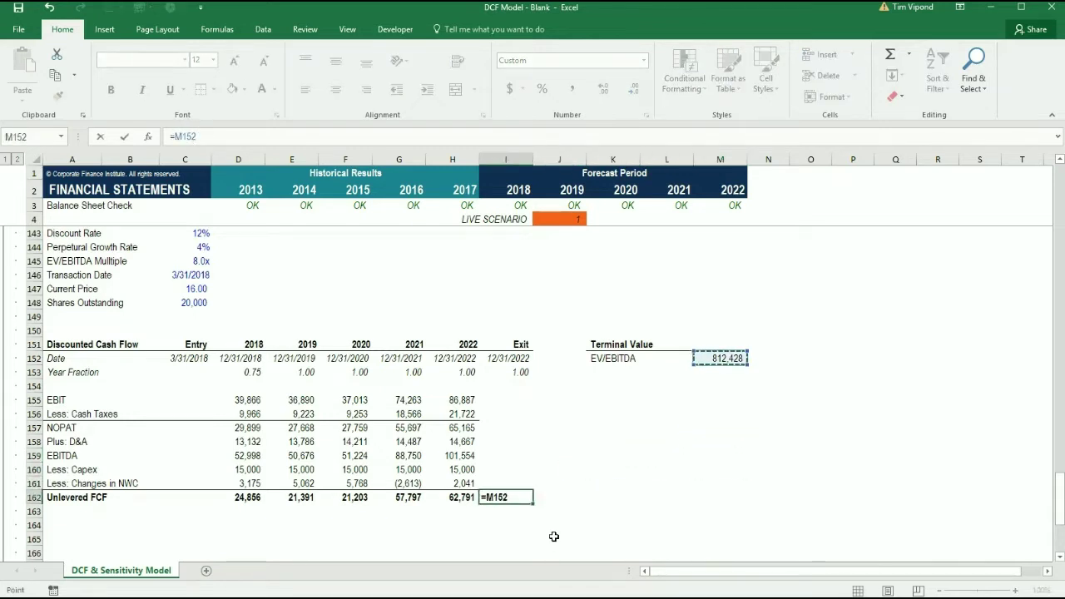
key("Return")
Step: Add the row label "Transaction FCFF" in A164, two rows below Unlevered FCF
key("Down")
key("Left")
key("Left")
key("Left")
key("Left")
key("Left")
key("Left")
key("Left")
key("Left")
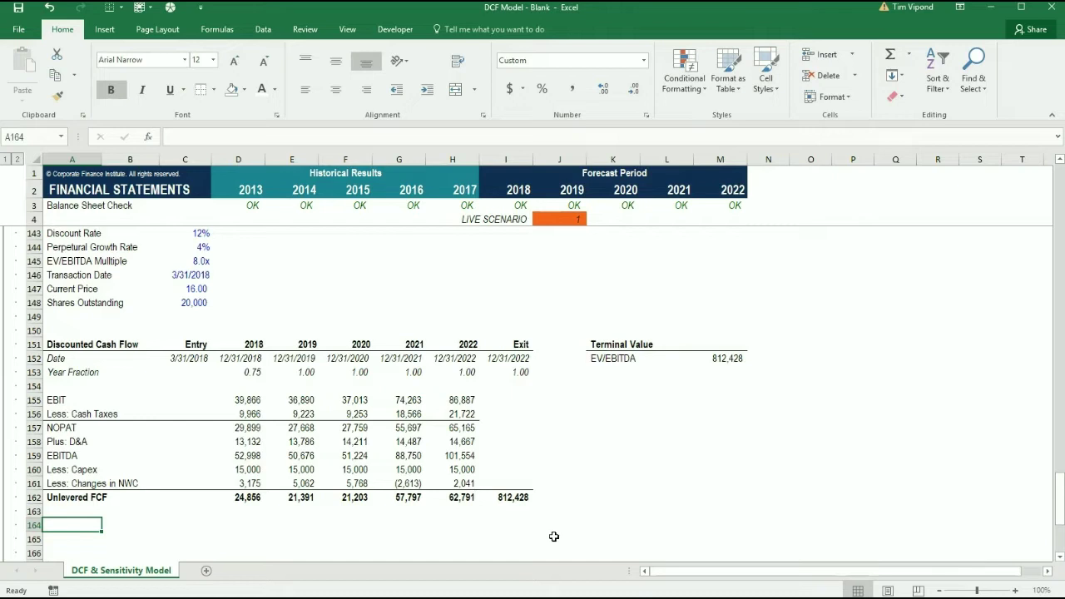
type("Transaction")
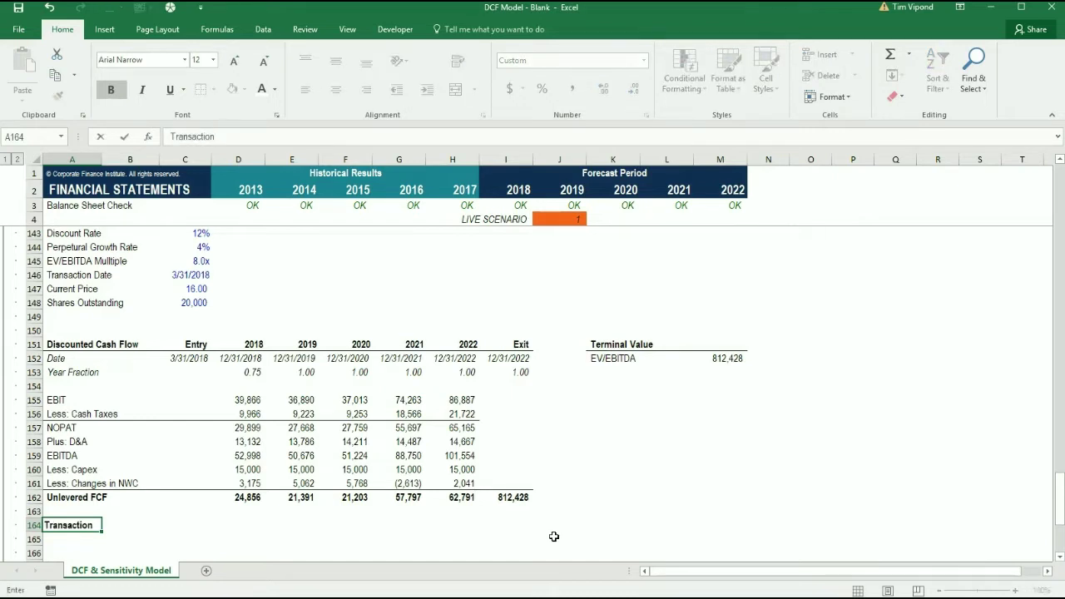
type(" FCFF")
key("ctrl+Return")
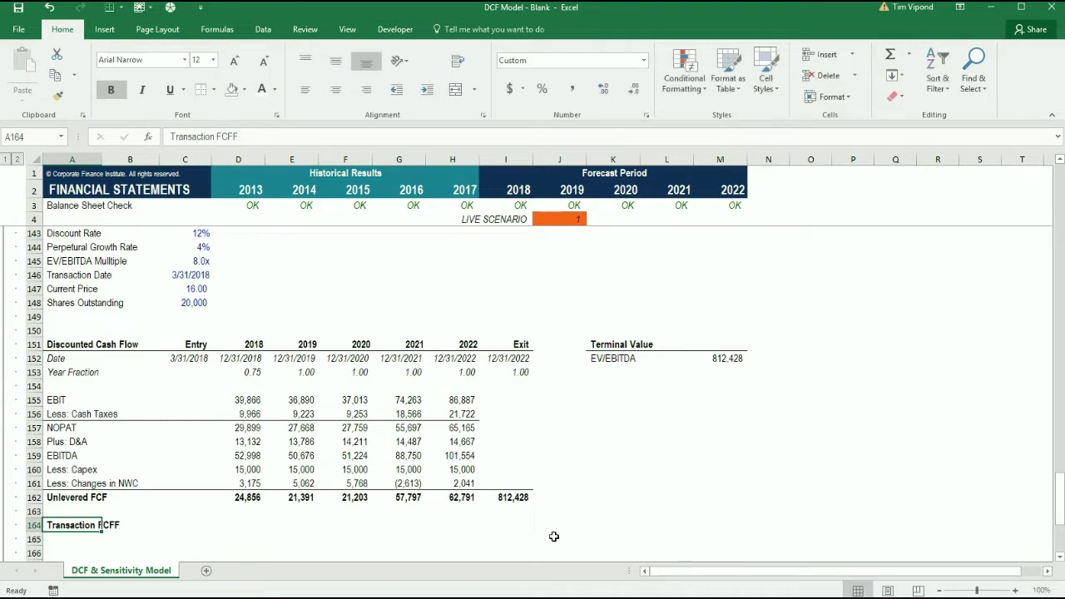
Step: Enter 0 as the Transaction FCFF for the Entry column in C164
key("Right")
key("Right")
key("Right")
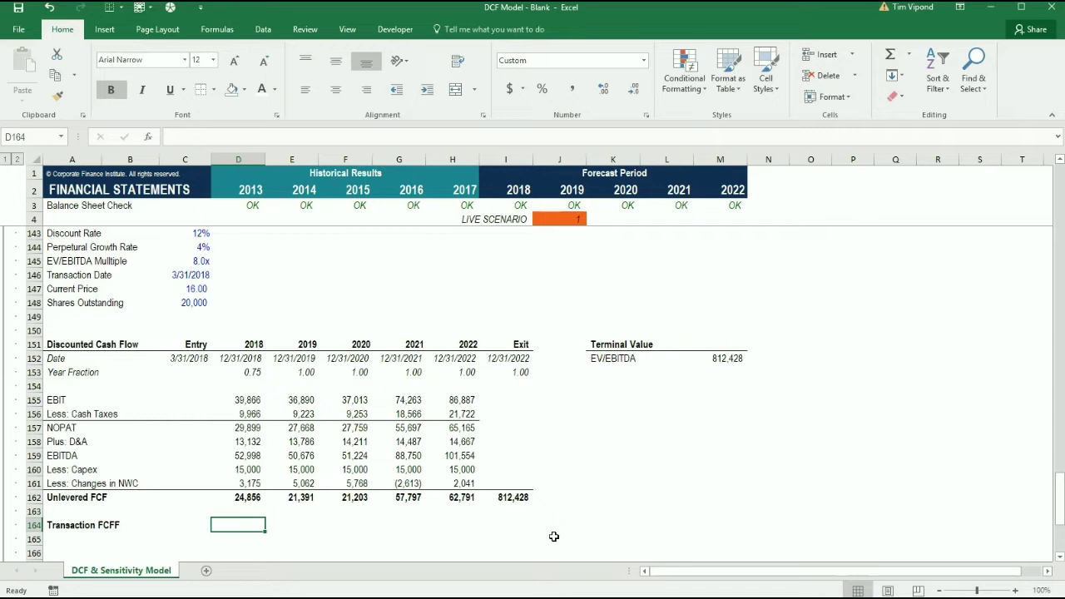
key("Left")
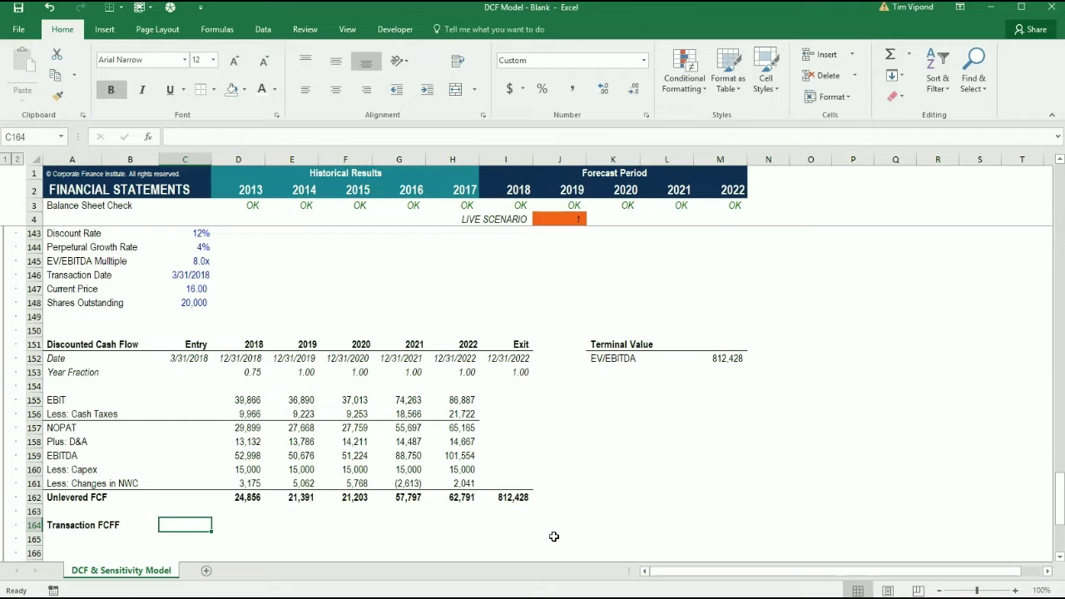
type("0")
key("ctrl+Return")
Step: Change the font colour of the Entry column's Transaction FCFF value to blue
key("alt")
key("Escape")
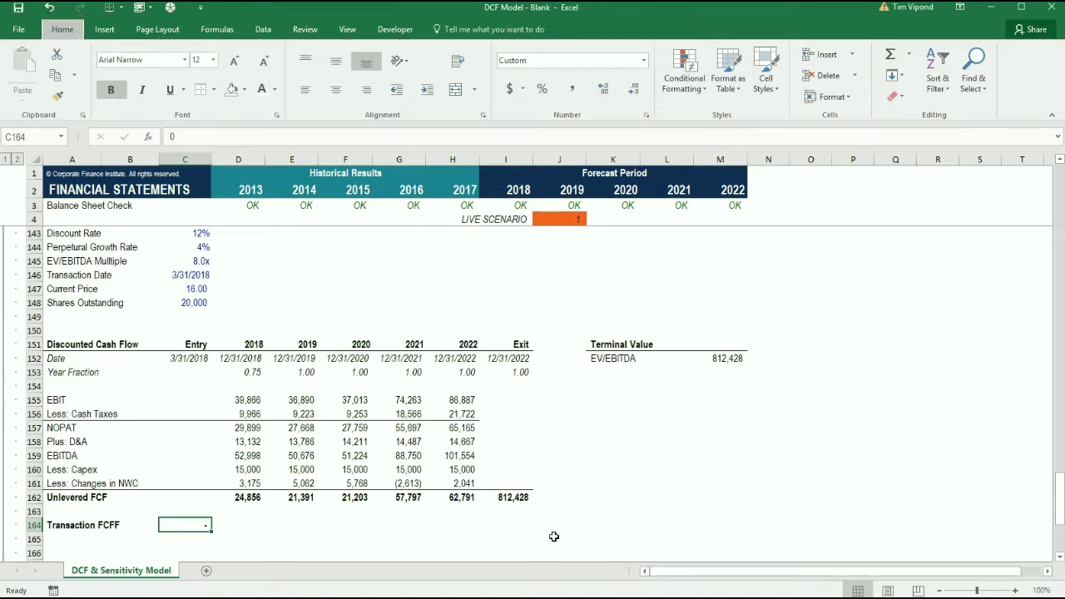
key("alt+h")
key("f")
key("c")
key("Up")
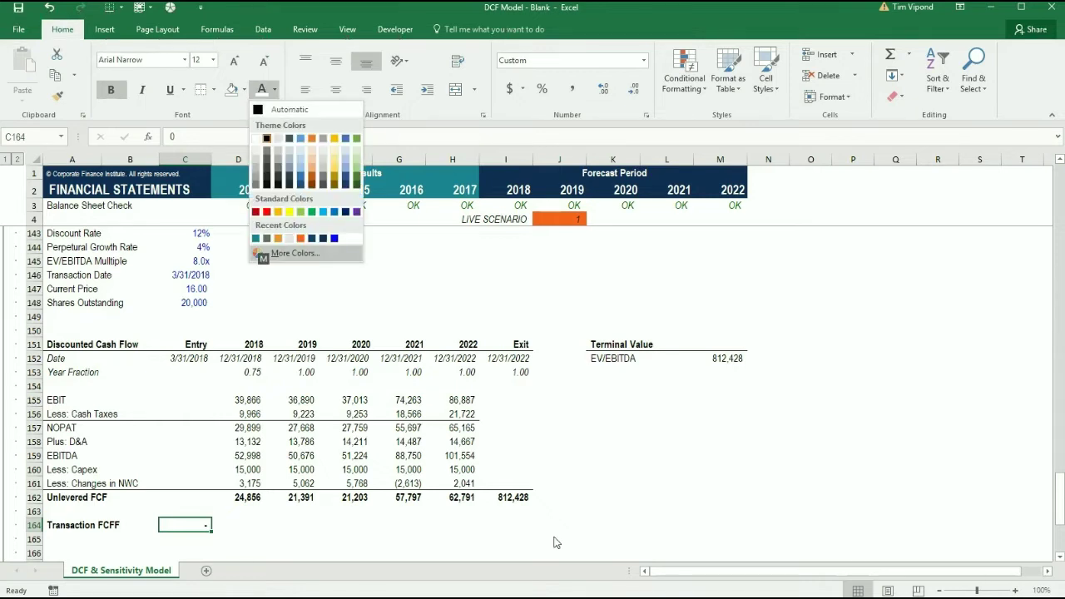
key("Up")
key("Return")
Step: Calculate the 2018 Transaction FCFF in D164 as Unlevered FCF times the year fraction, with the formula =D162*D153
key("Right")
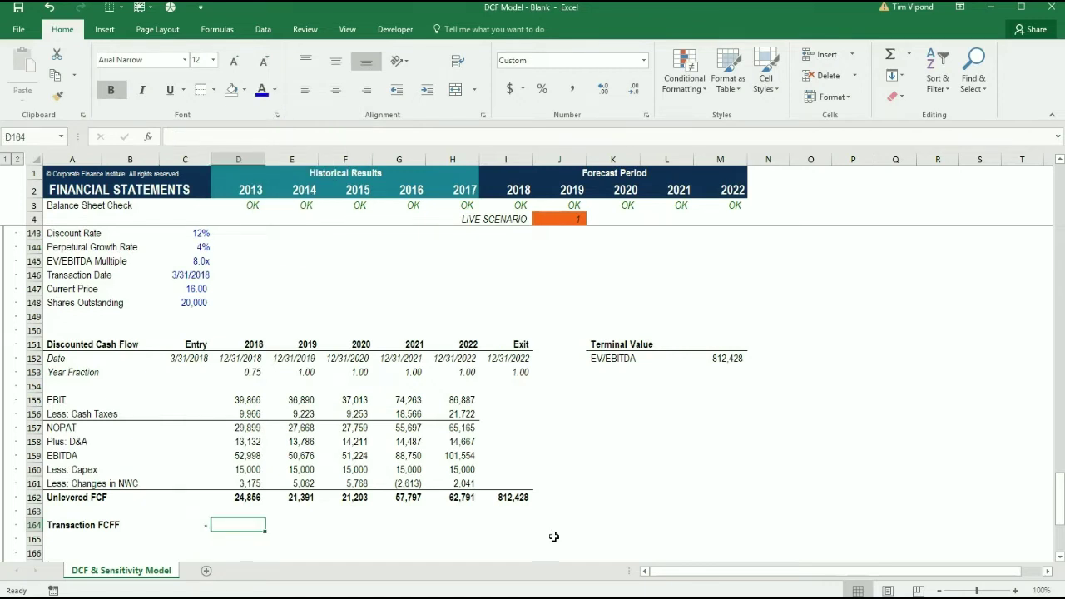
type("=")
key("Up")
key("Up")
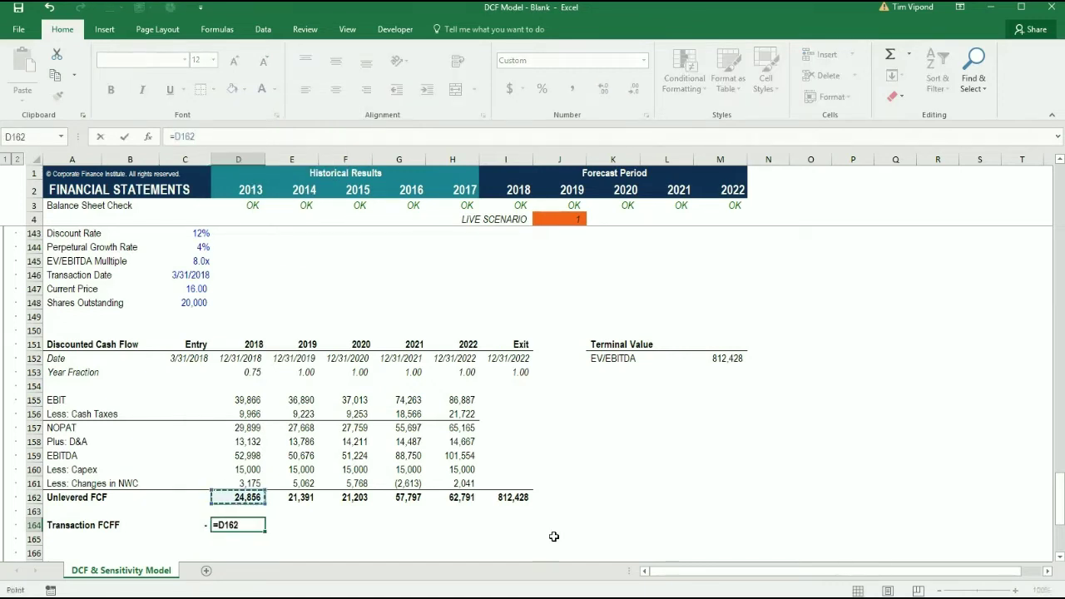
type("*")
key("Up")
key("Up")
key("Up")
key("Up")
key("Up")
key("Up")
key("Up")
key("Up")
key("Up")
key("Up")
key("Up")
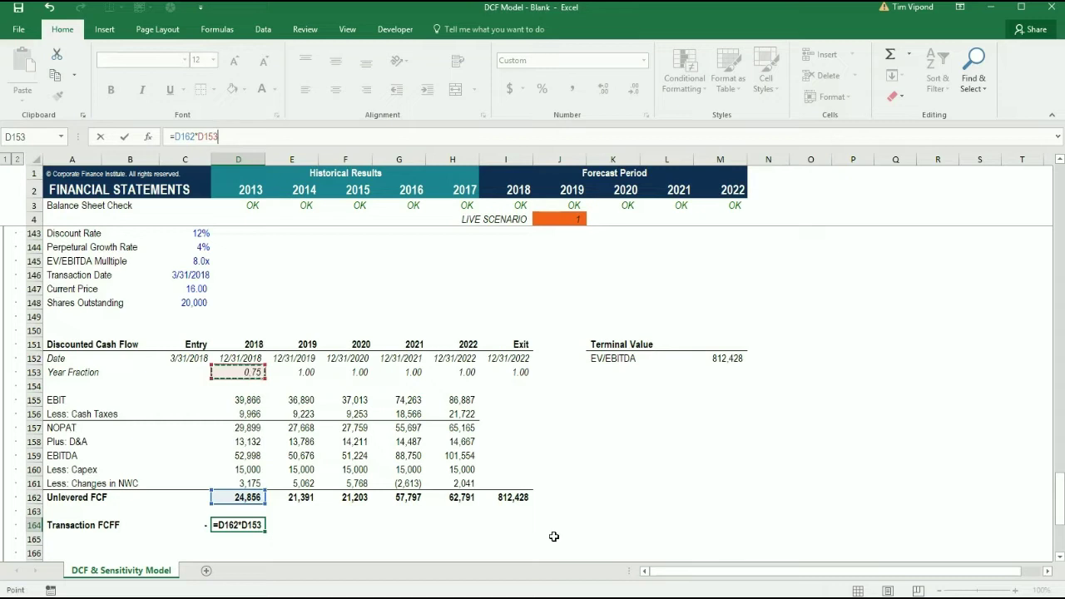
key("ctrl+Return")
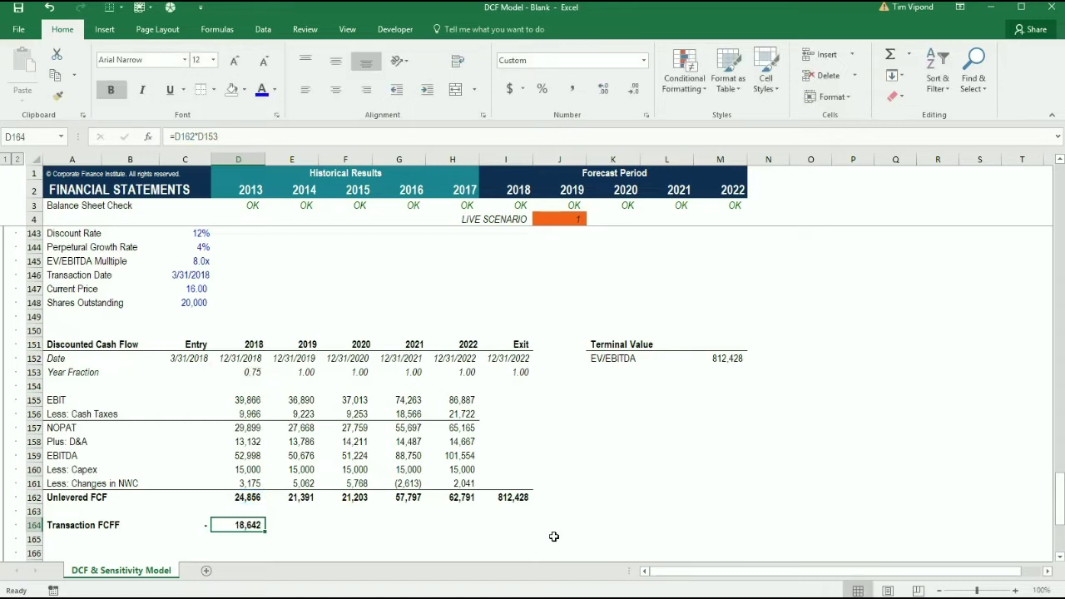
Step: Examine which cells the 2018 Transaction FCFF formula refers to, including the 2018 Unlevered FCF
key("F2")
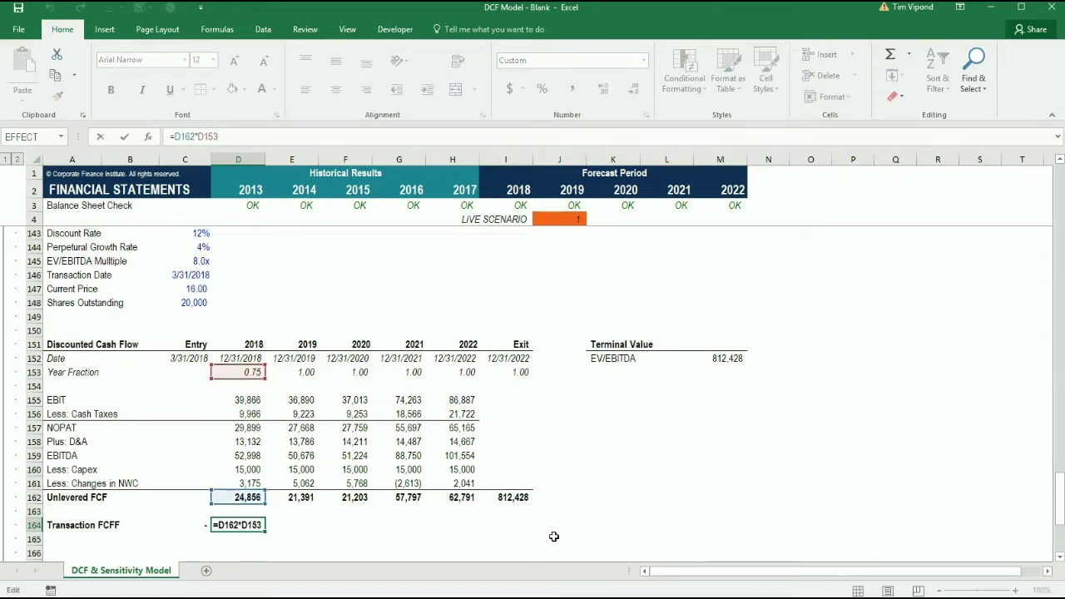
key("Escape")
key("F2")
key("Escape")
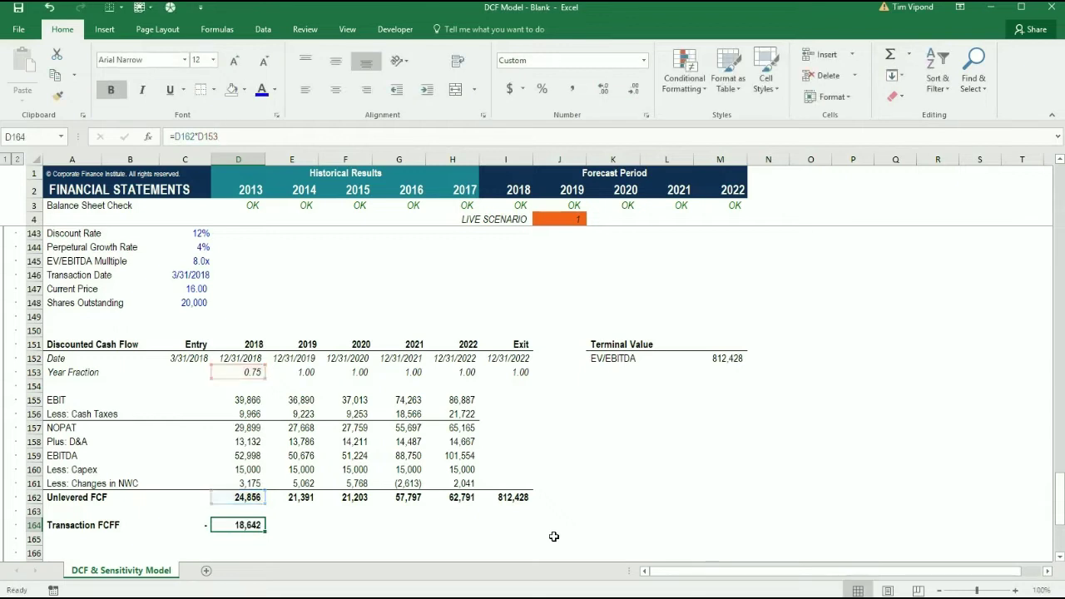
key("F2")
key("F2")
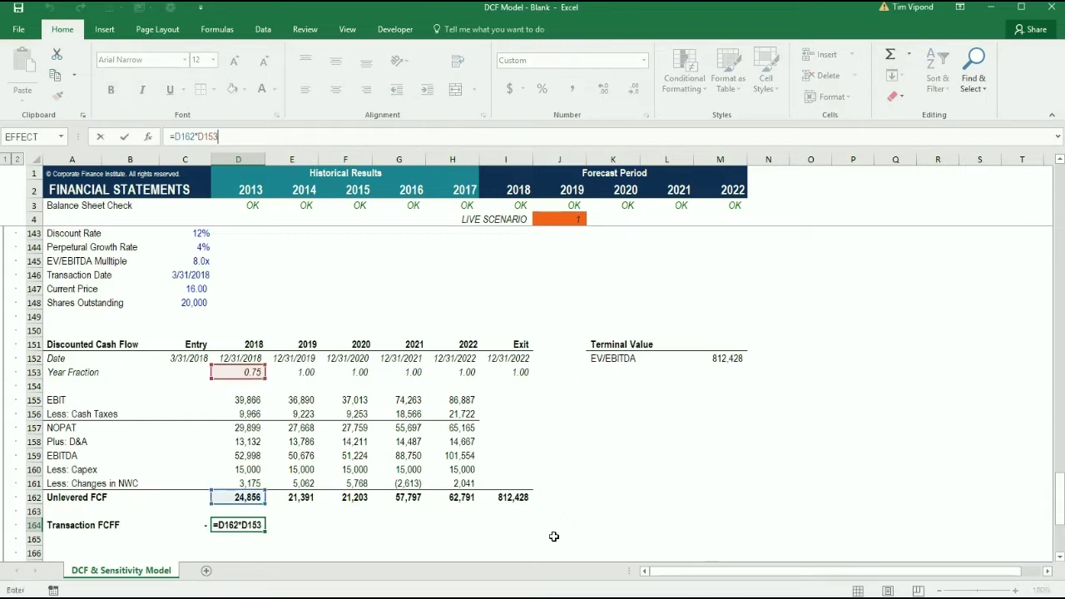
key("Escape")
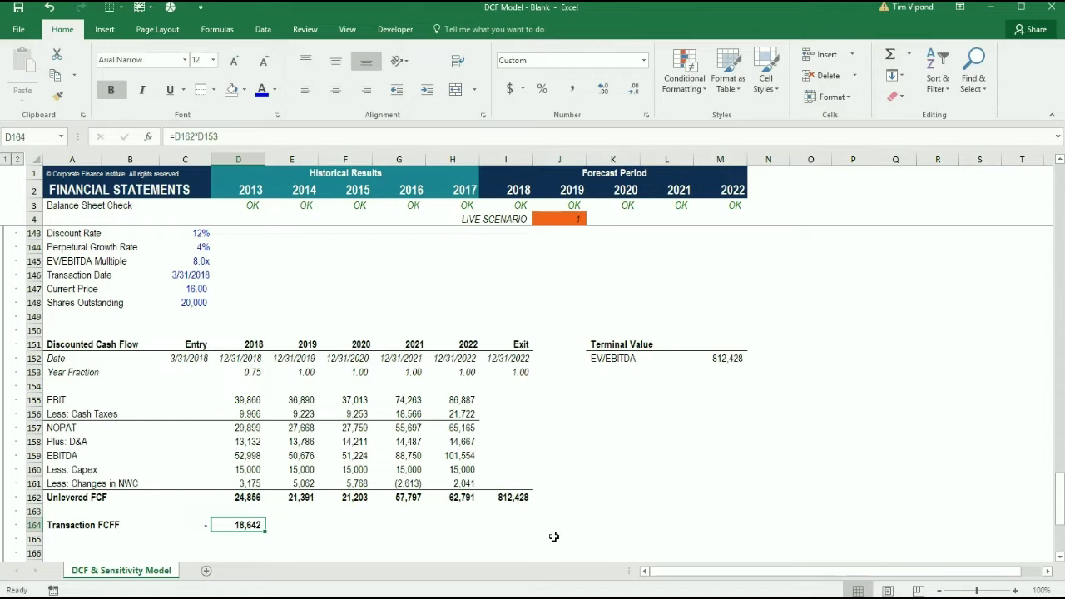
key("Up")
key("Up")
key("Down")
key("Down")
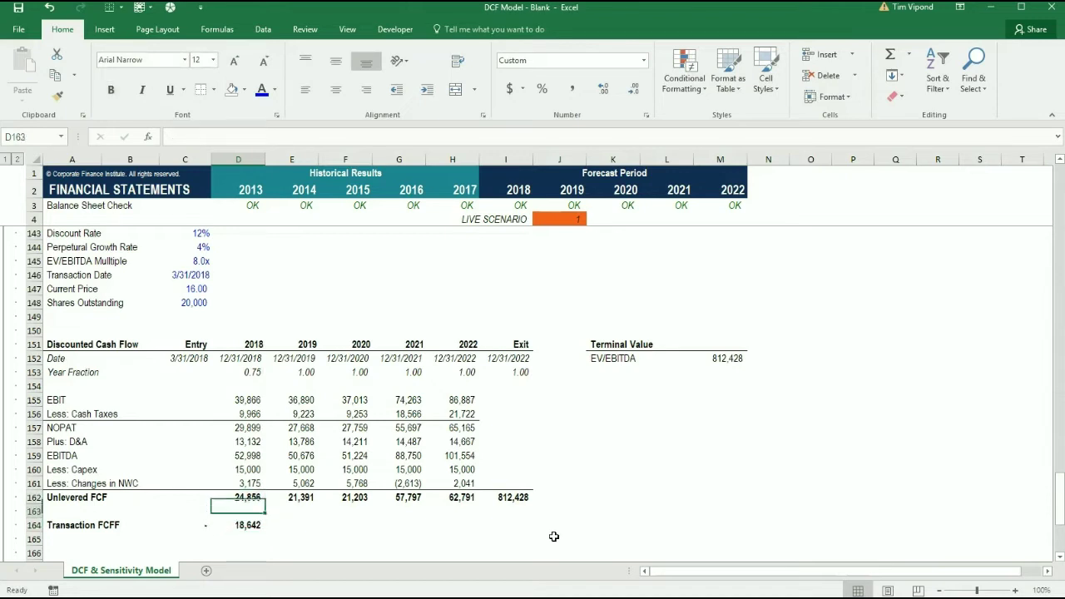
Step: Fill the 2018 Transaction FCFF formula across row 164 from D164 through the Exit column, I164
key("shift+Right")
key("shift+Right")
key("shift+Right")
key("shift+Right")
key("shift+Right")
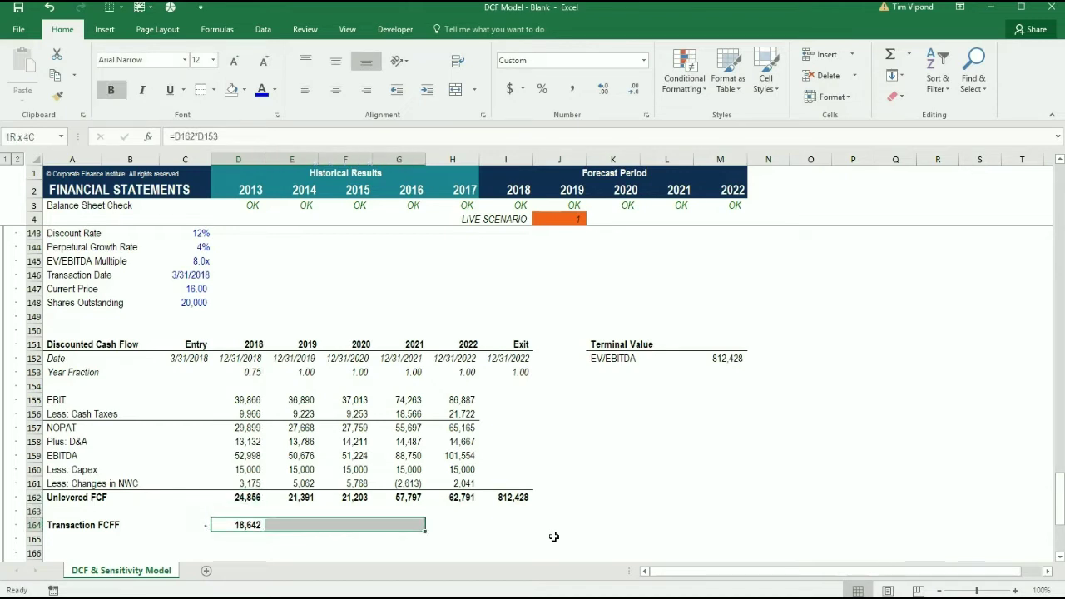
key("ctrl+r")
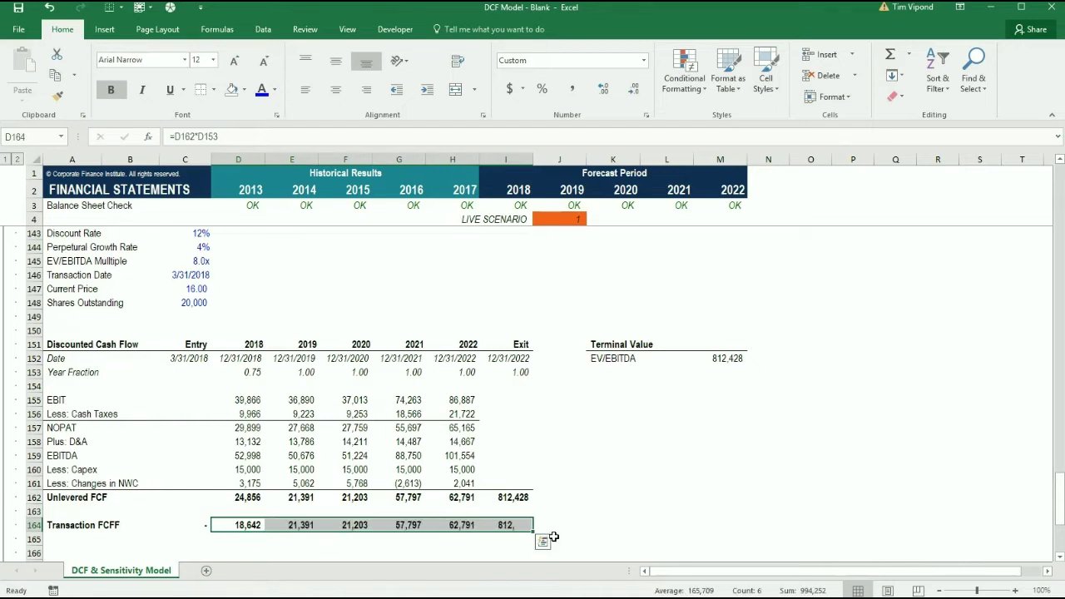
Step: Label a new row IRR FCFF in A166, two rows below Transaction FCFF
key("Down")
key("Down")
key("Down")
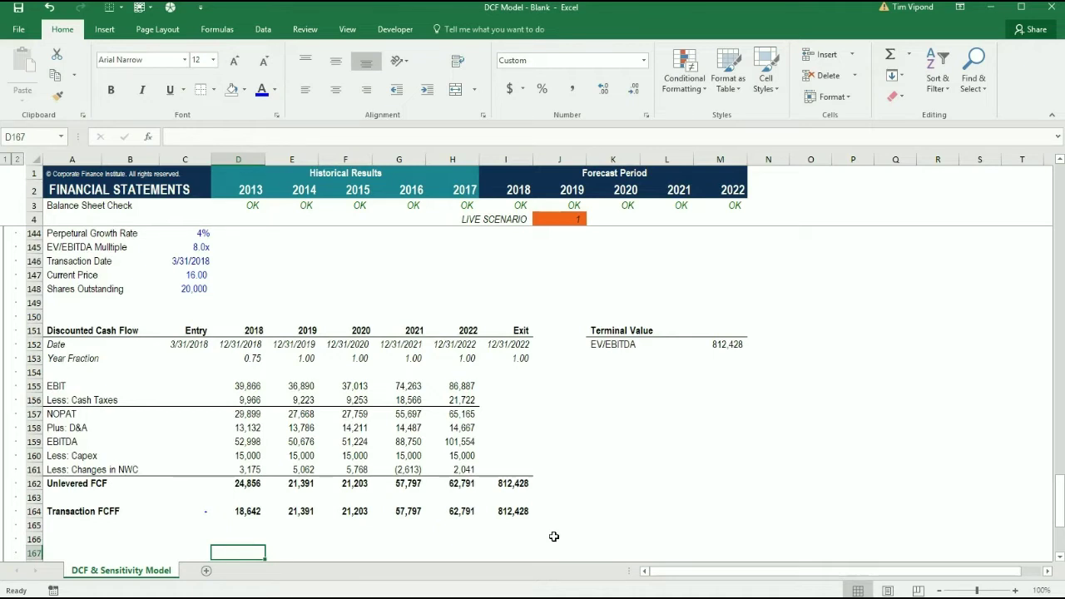
key("Down")
key("Left")
key("Left")
key("Left")
key("Up")
key("Up")
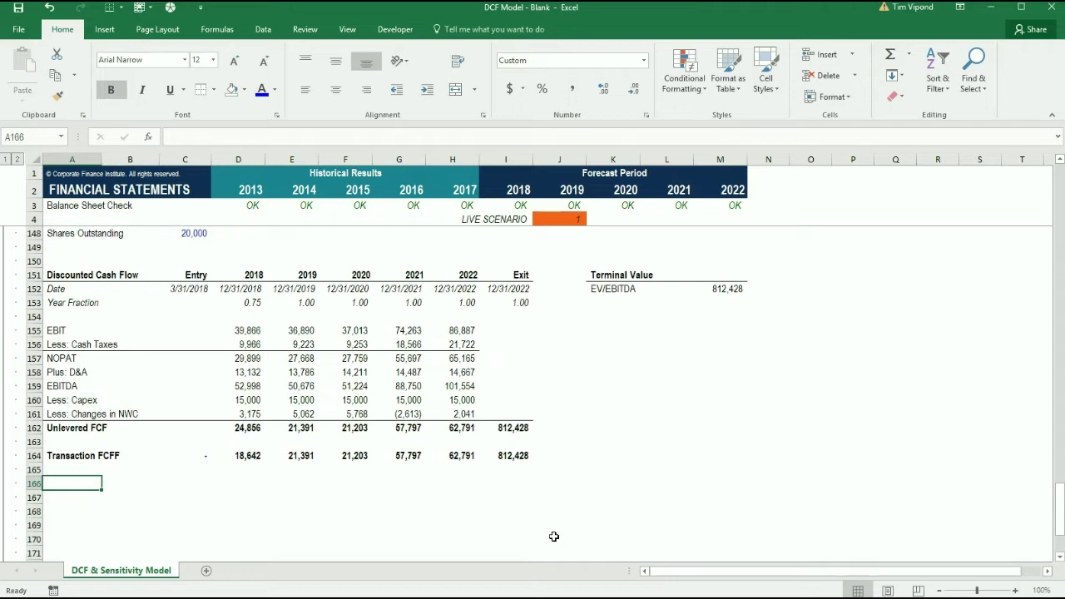
type("IRR")
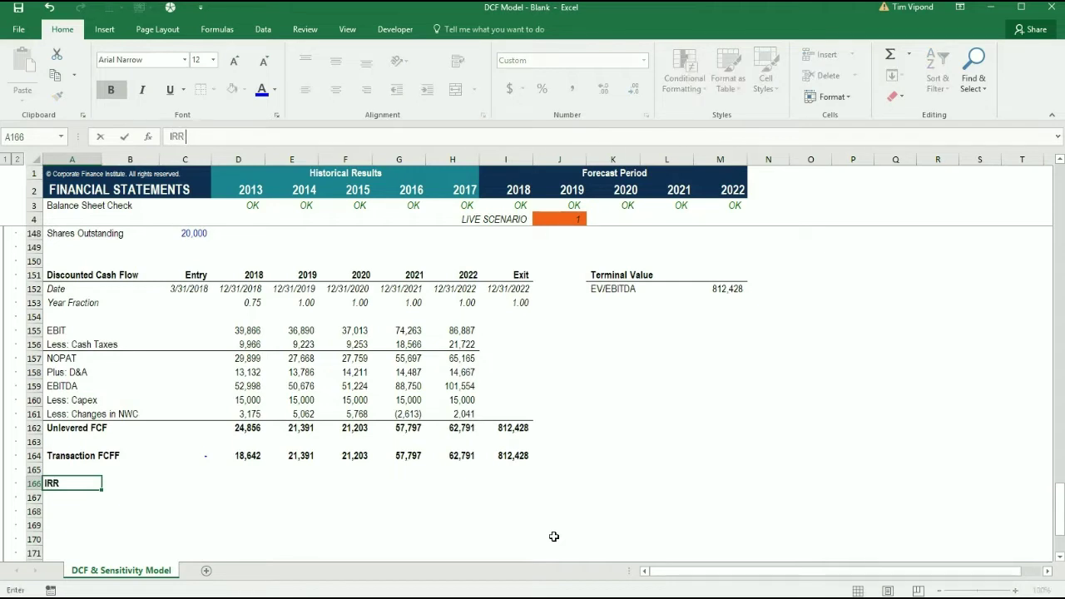
type(" C")
key("BackSpace")
key("BackSpace")
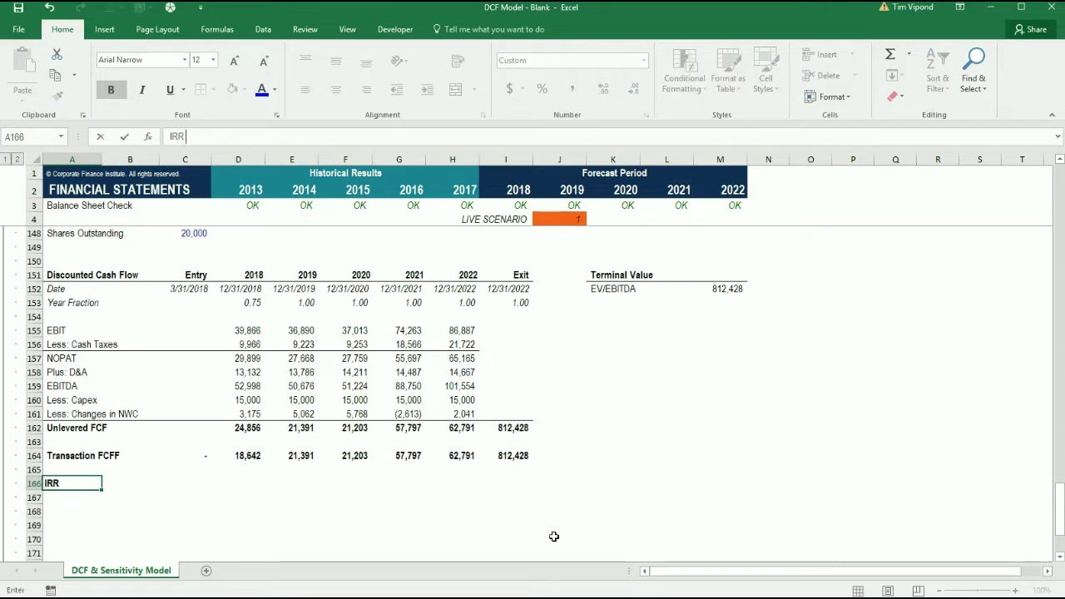
type("FCFF")
key("ctrl+Return")
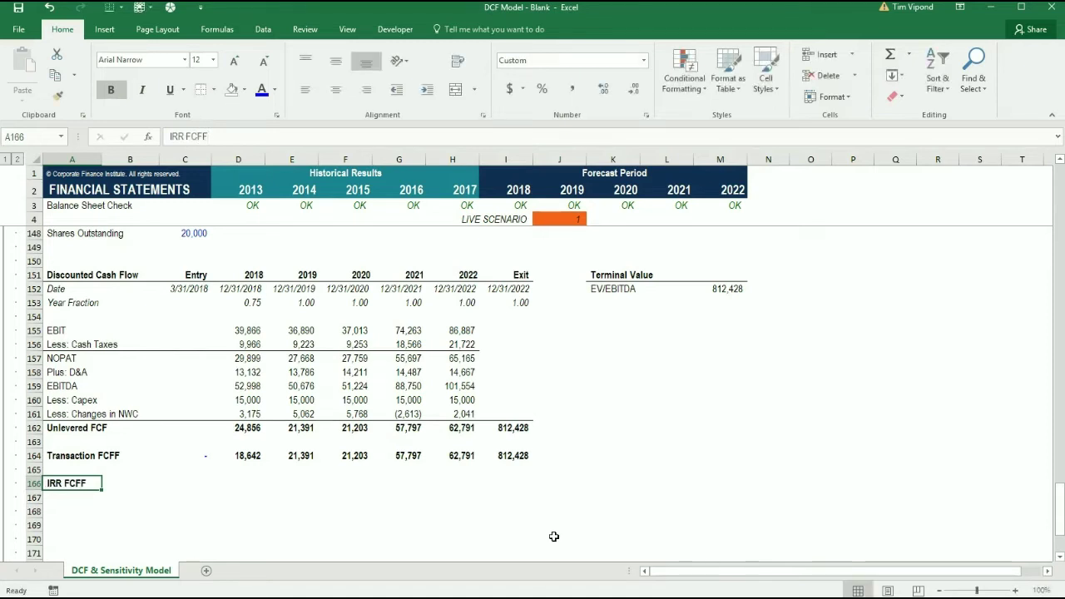
Step: Link the 2018 IRR FCFF in D166 to the 2018 Transaction FCFF with the formula =D164
key("Right")
key("Right")
key("Right")
key("Left")
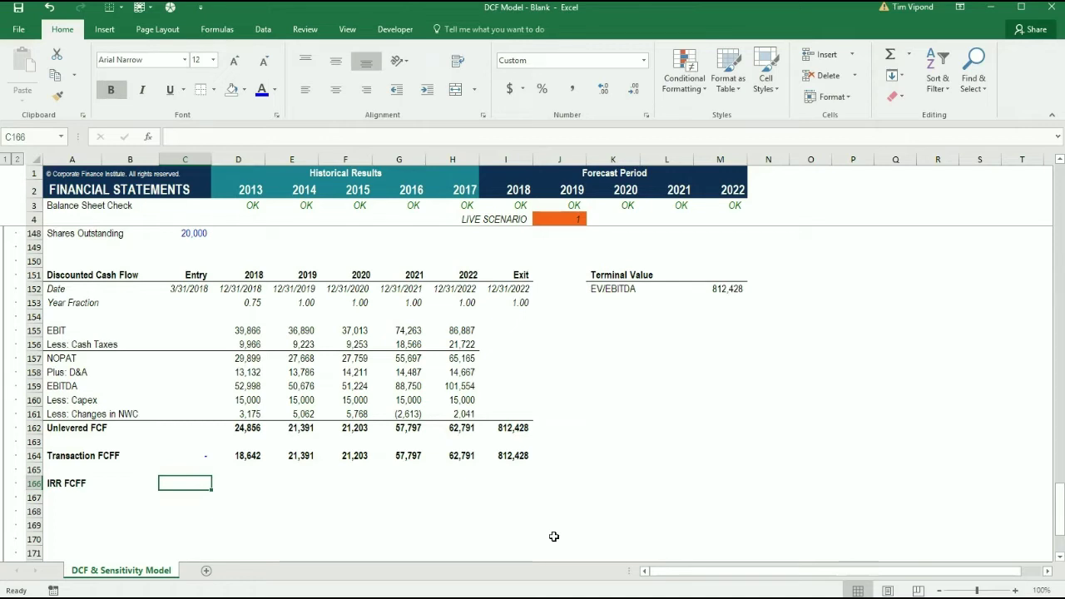
key("Right")
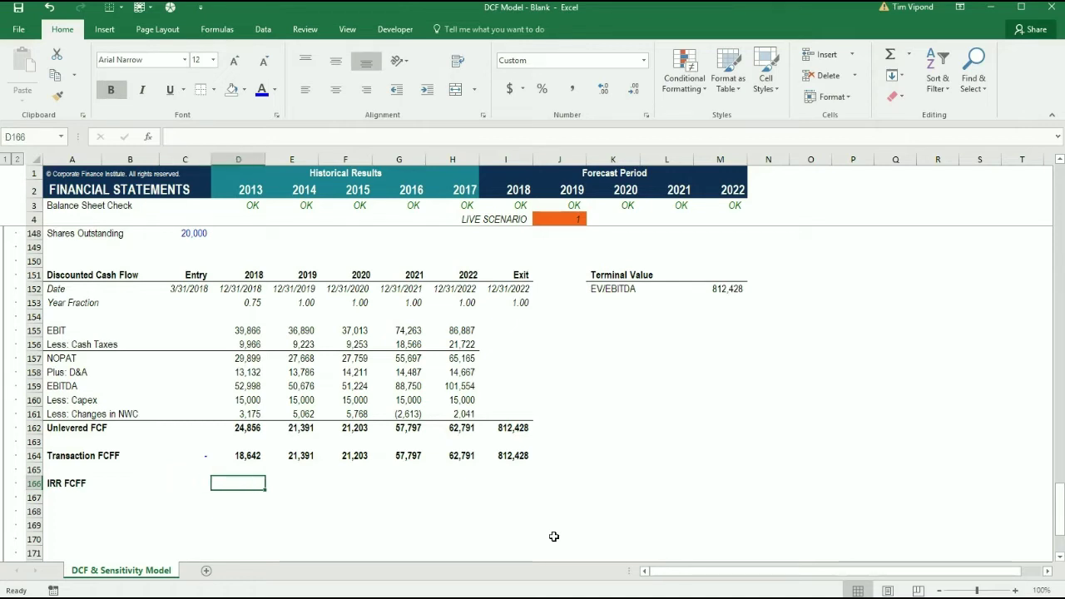
type("=")
key("Up")
key("Up")
key("ctrl+Return")
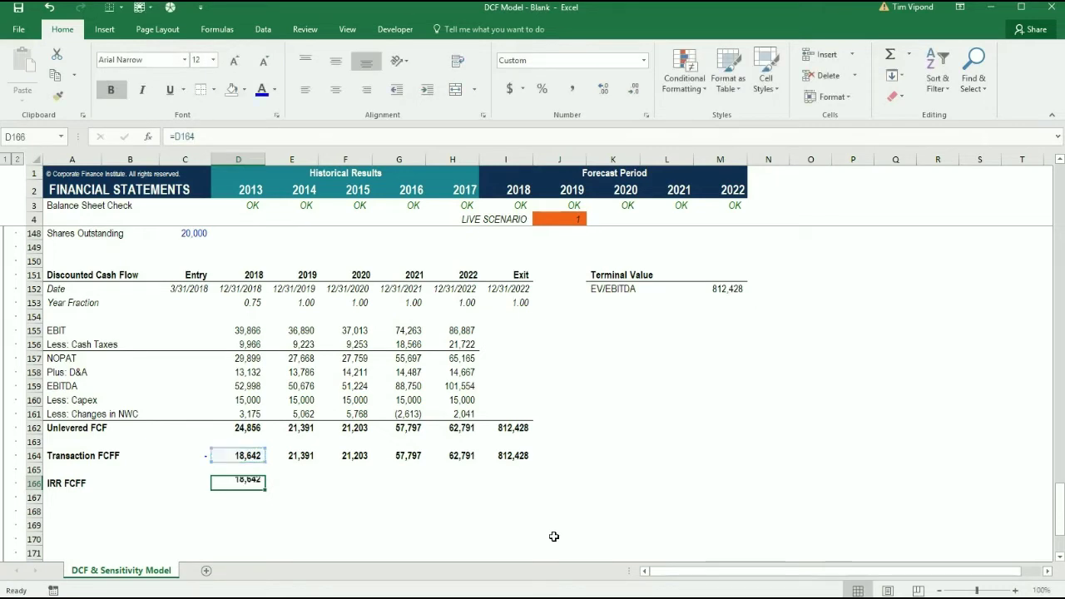
Step: Fill the 2018 IRR FCFF formula across row 166 from D166 through the Exit column, I166
key("shift+Right")
key("shift+Right")
key("shift+Right")
key("shift+Right")
key("shift+Right")
key("ctrl+r")
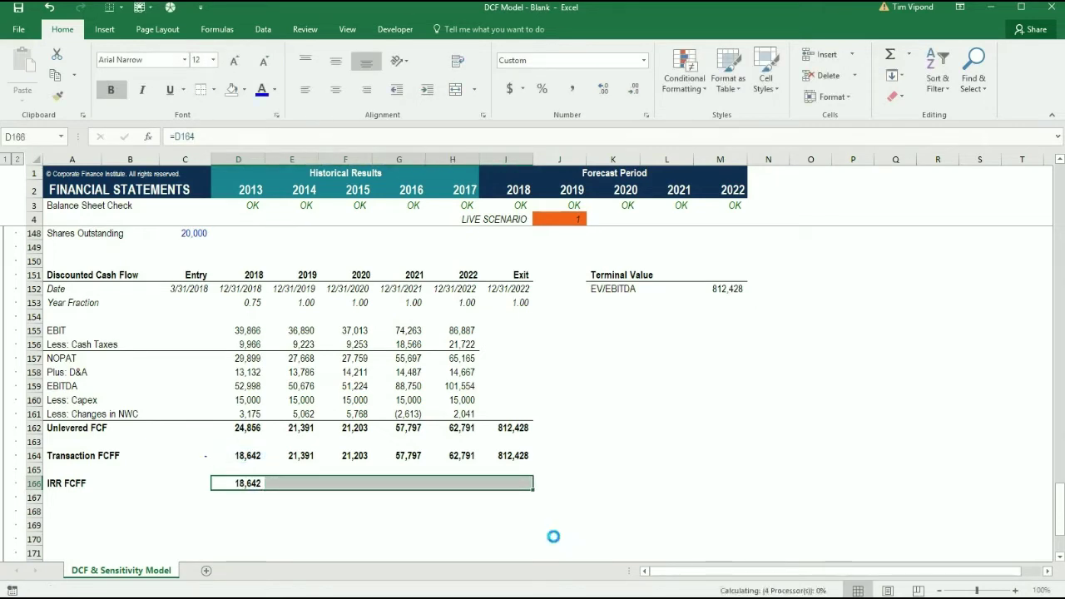
Step: Enter the section heading Intrinsic Value in A168, below the IRR FCFF row
key("Left")
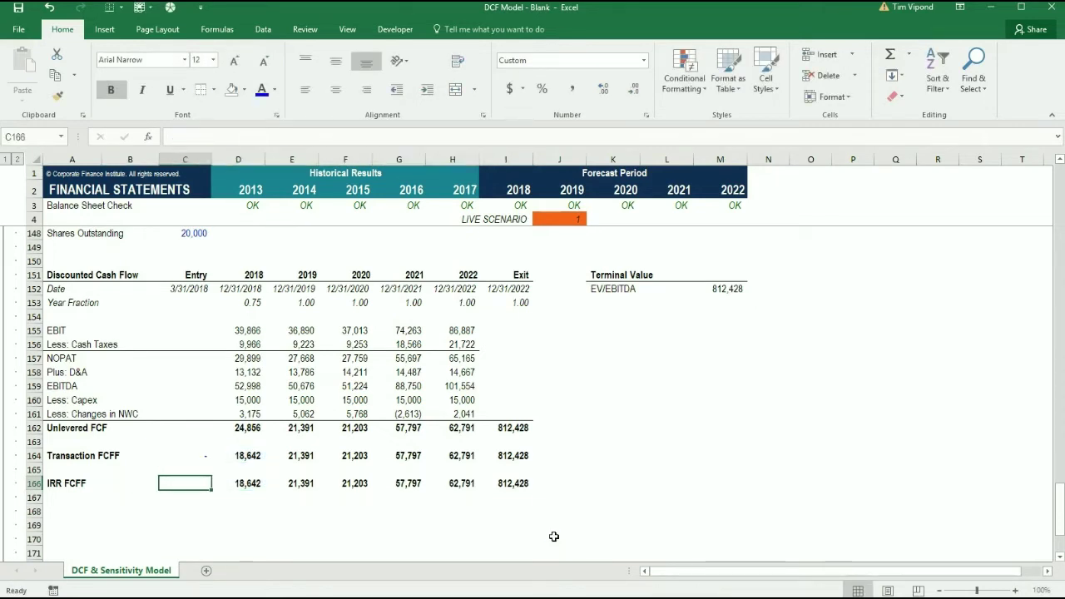
key("Down")
key("Down")
key("Left")
key("Left")
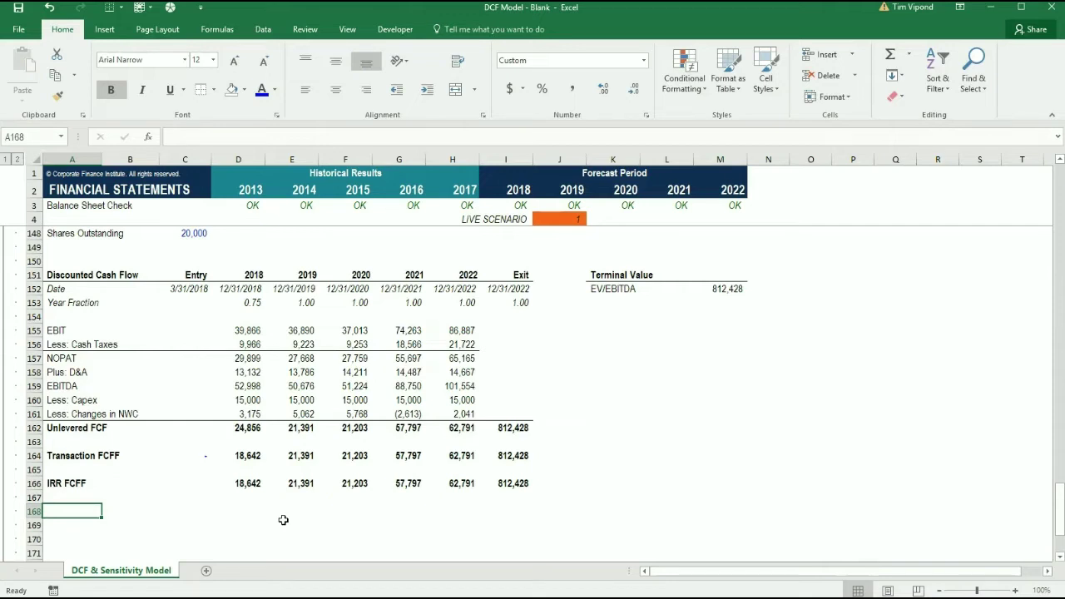
type("In")
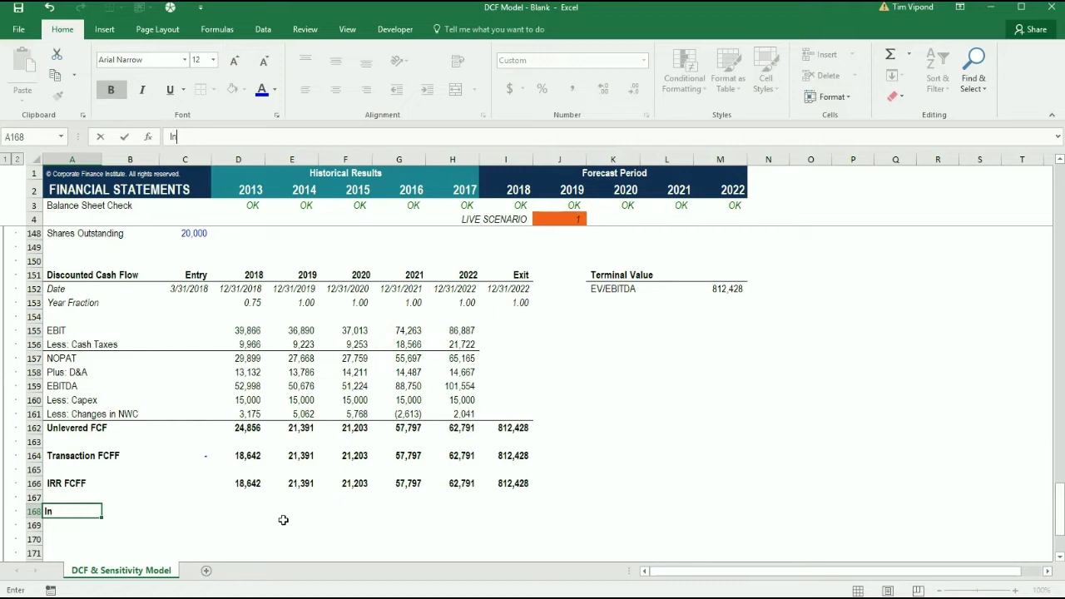
type("trinsic Value")
key("Return")
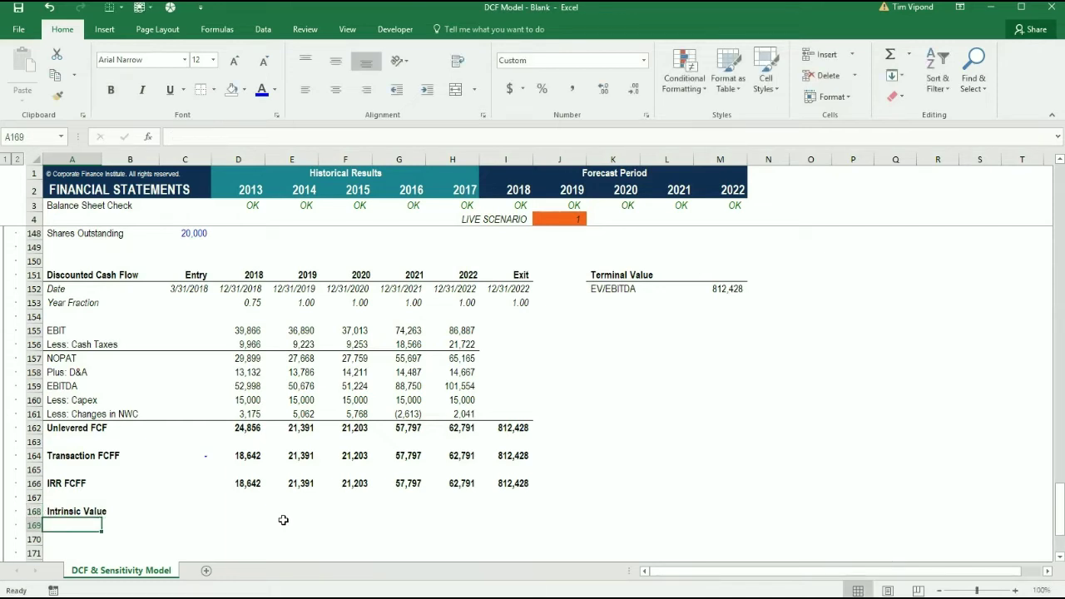
Step: List the labels Enterprise Value, Plus: Cash, Less: Debt and Equity Value in A169 through A172
type("Enter")
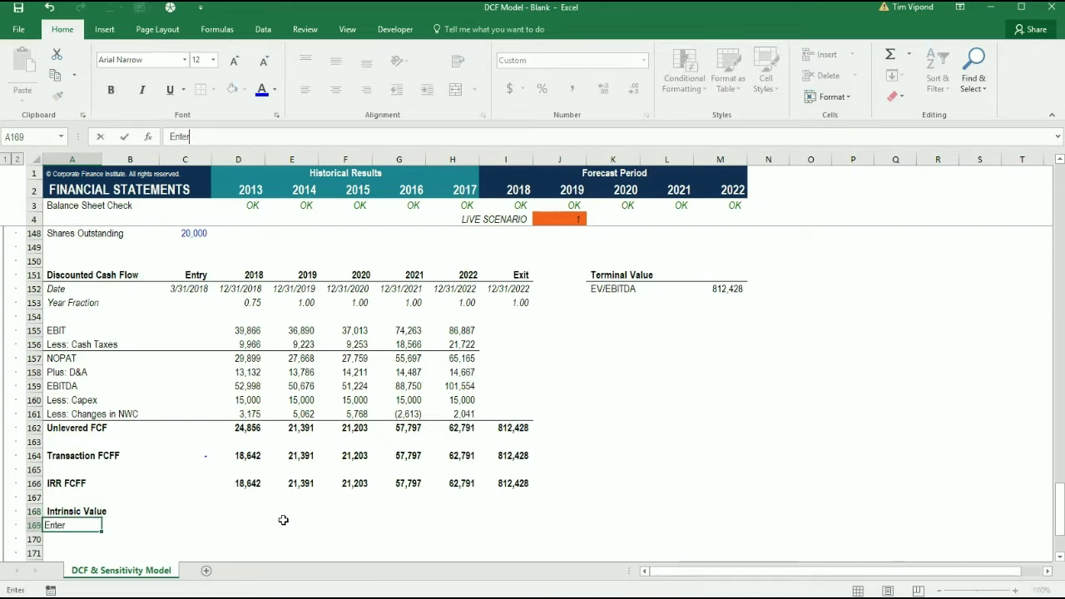
type("prise Value")
key("Return")
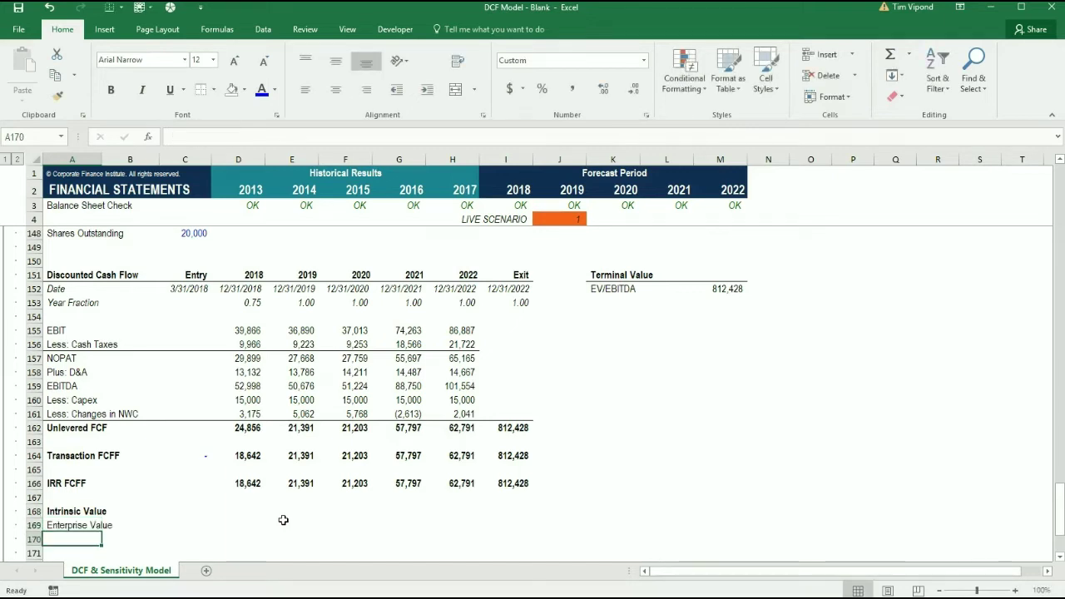
type("Plus")
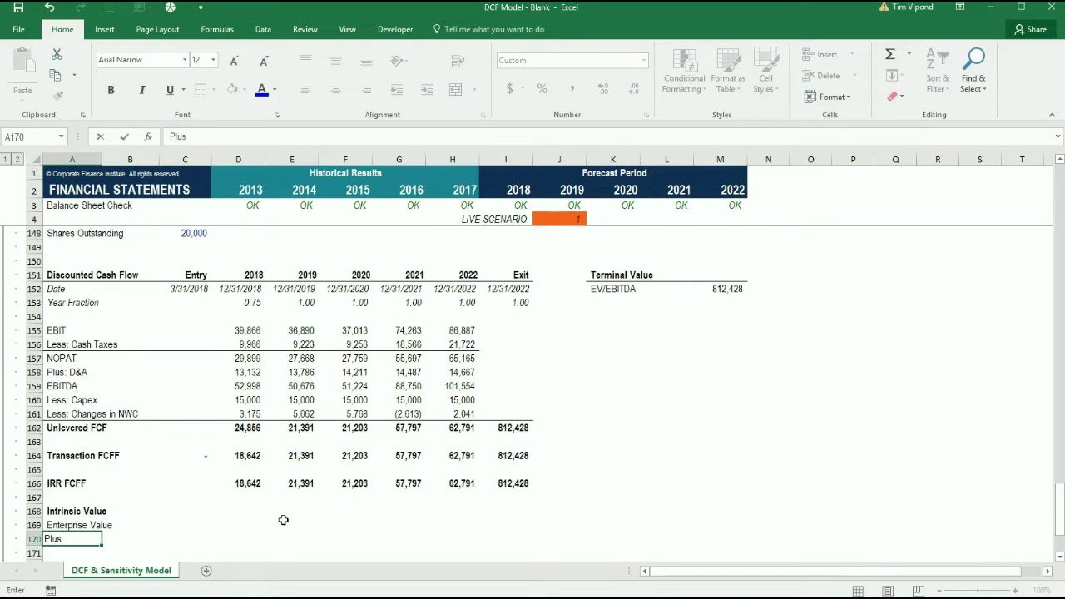
type(": Cash")
key("Return")
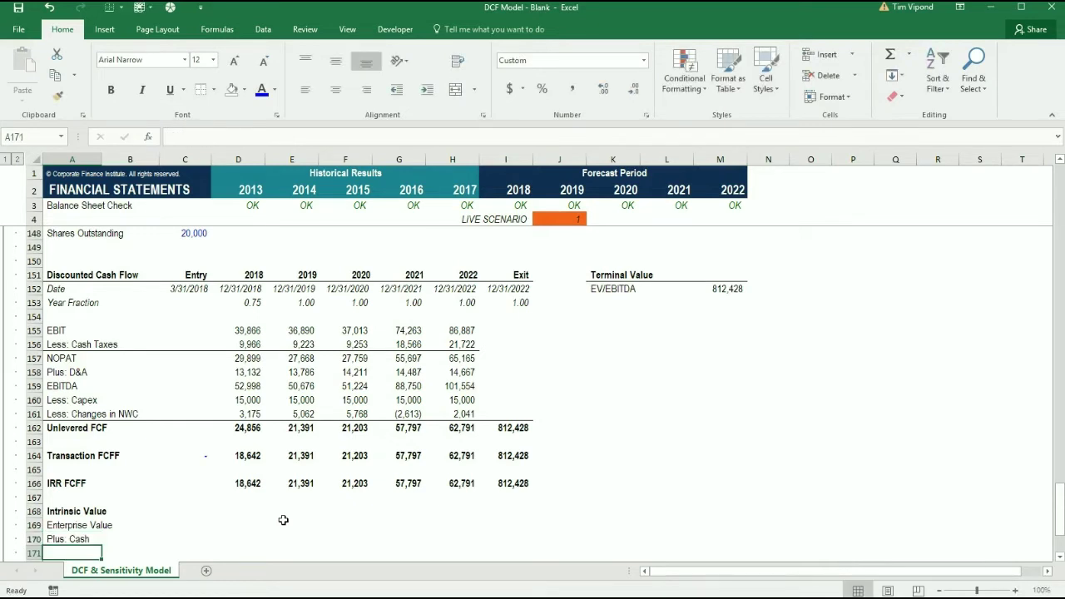
type("Less: Debt")
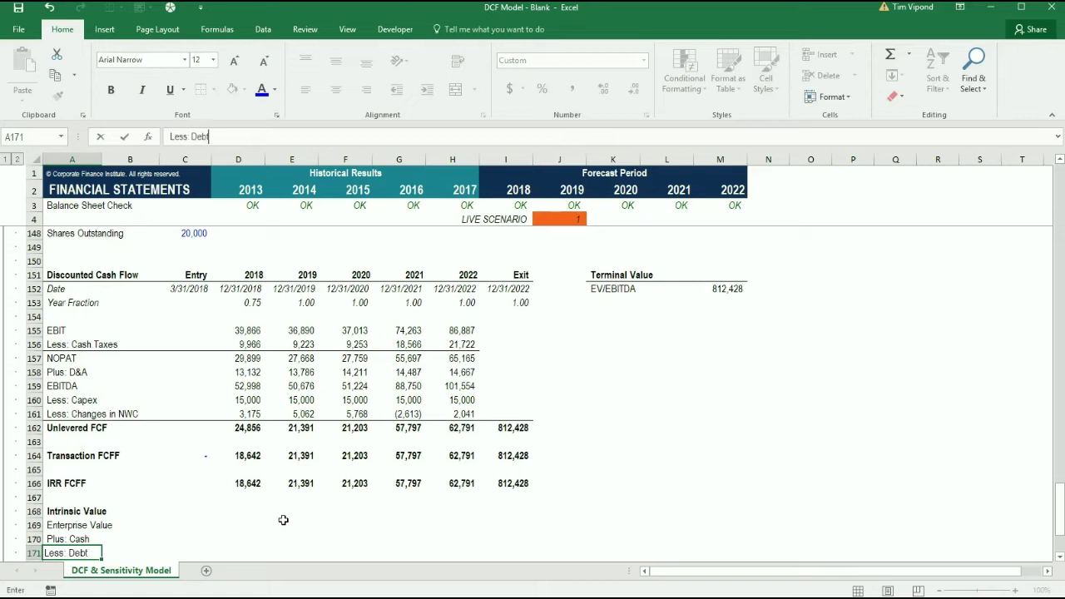
key("Return")
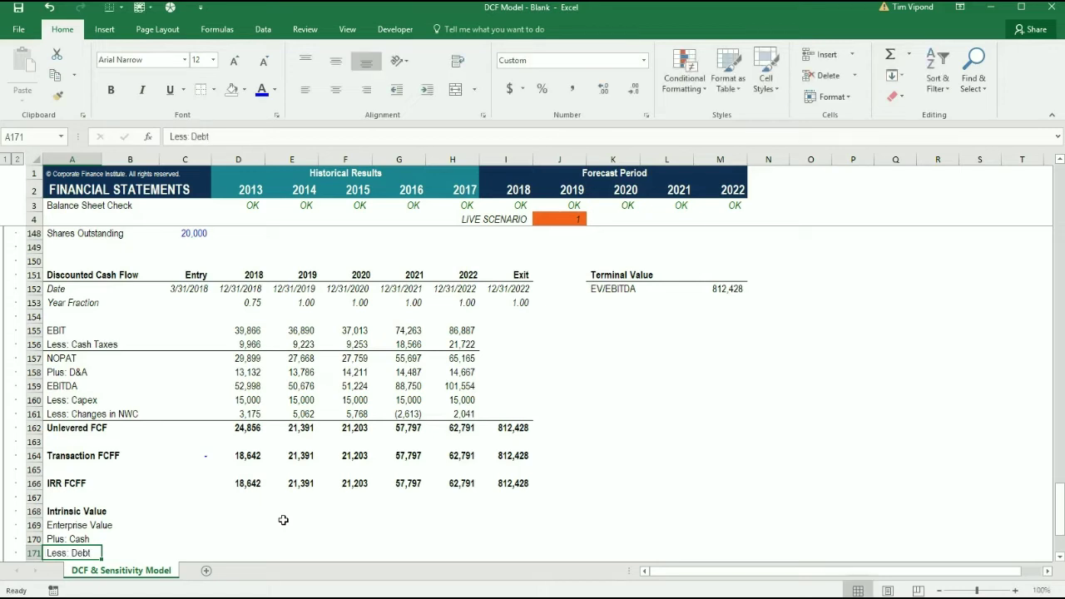
type("Eq")
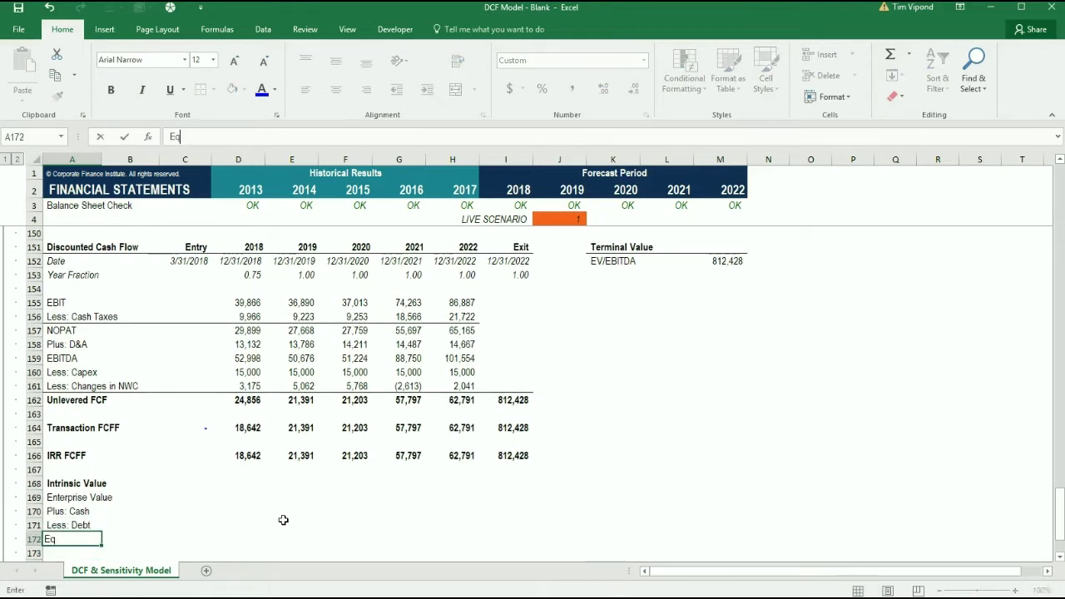
type("uity Value")
Step: Add a top border across A169:C169 to underline the Intrinsic Value heading
key("Up")
key("Up")
key("Up")
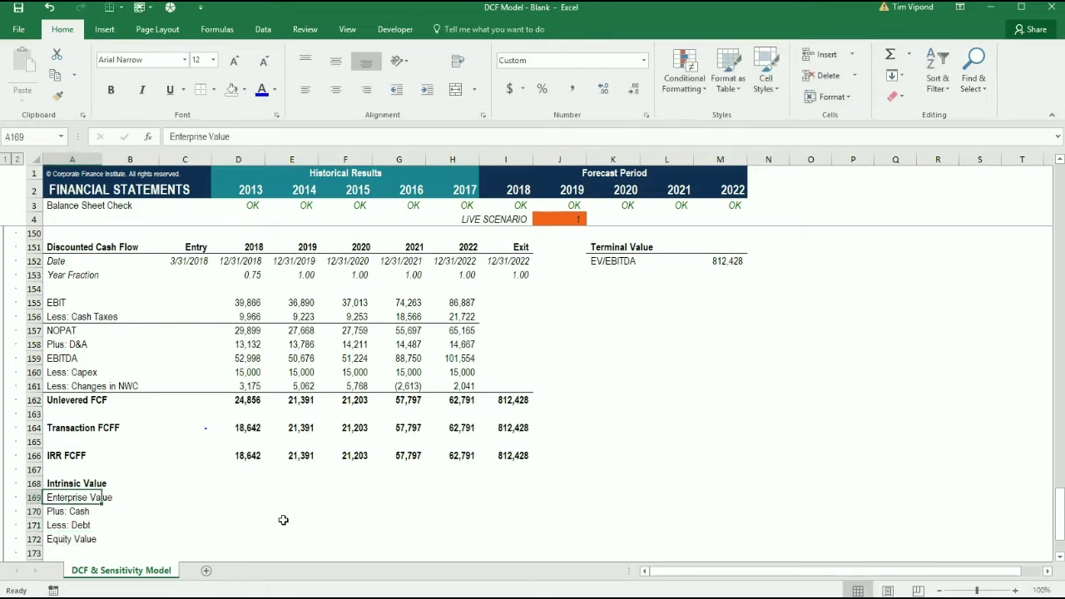
key("shift+Right")
key("shift+Right")
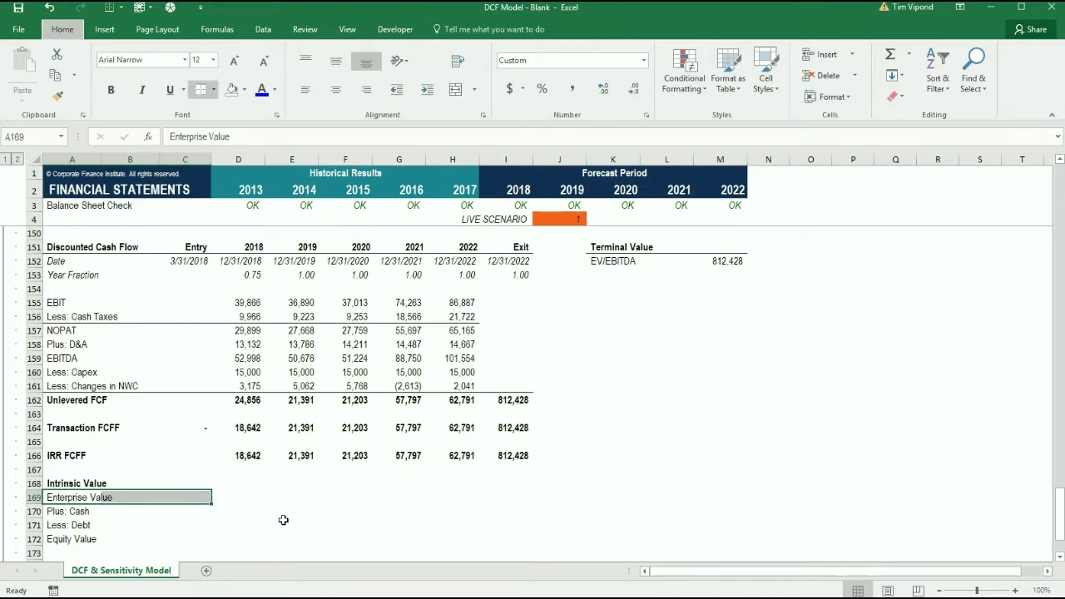
Step: Start an XNPV formula for Enterprise Value in C169, using the discount rate in C143 as the rate
key("Right")
key("Right")
key("Down")
key("Down")
key("Up")
key("Up")
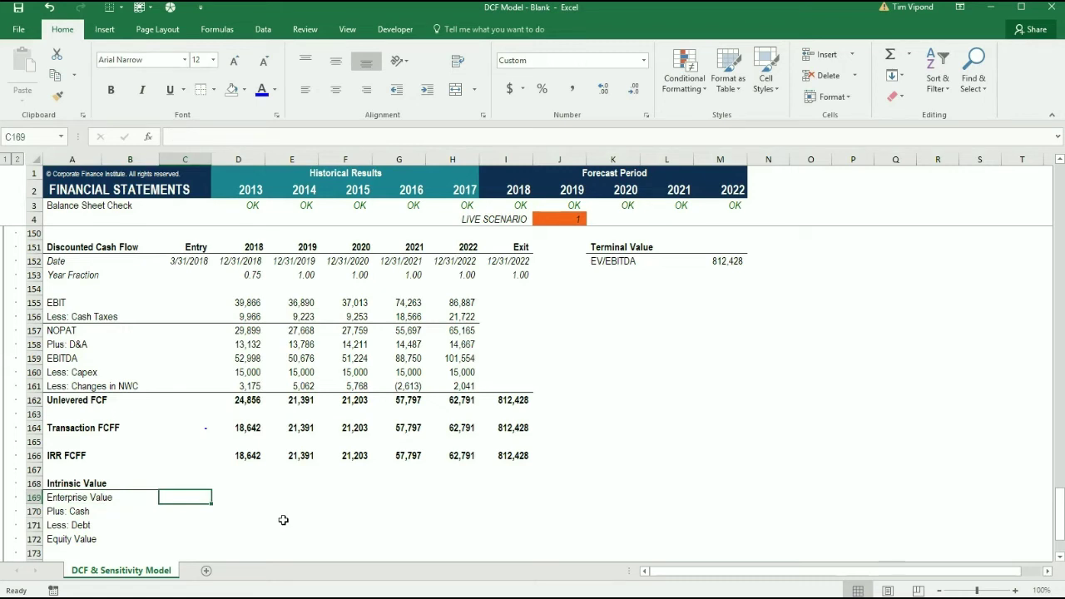
type("=")
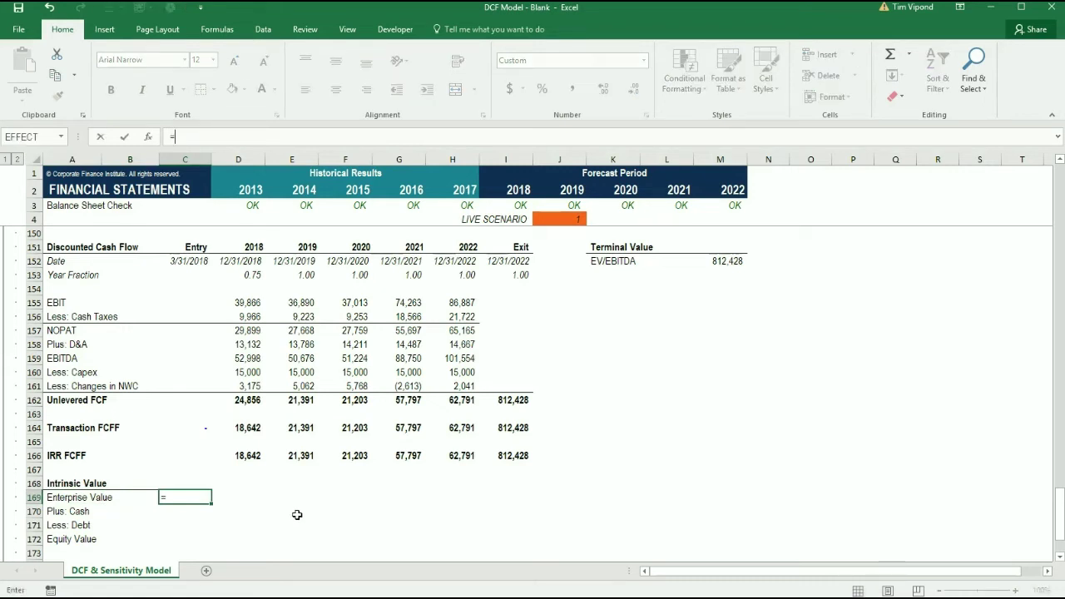
type("xnpv")
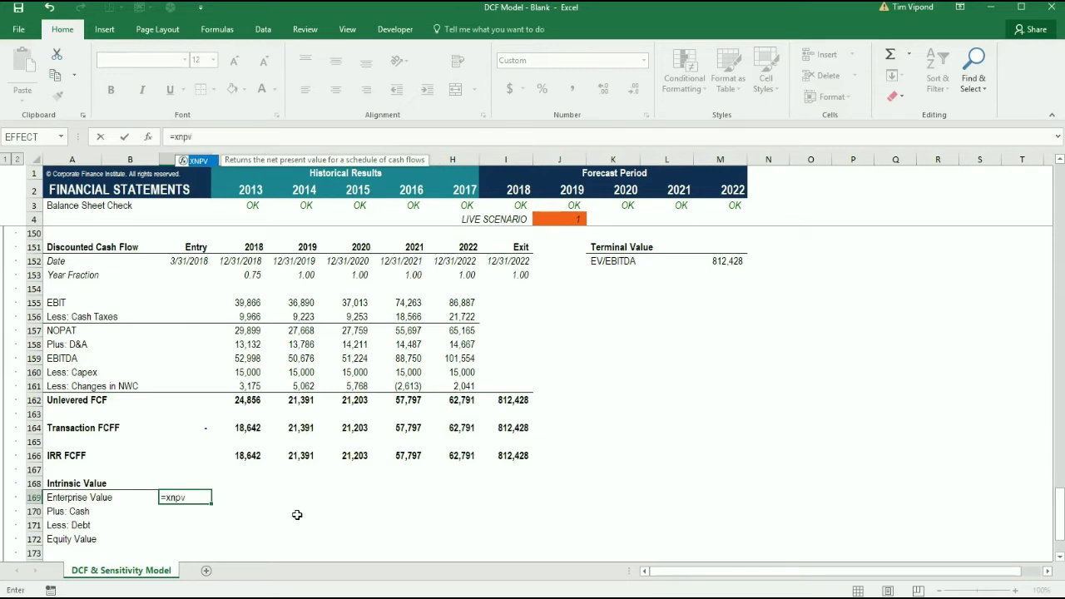
type("(")
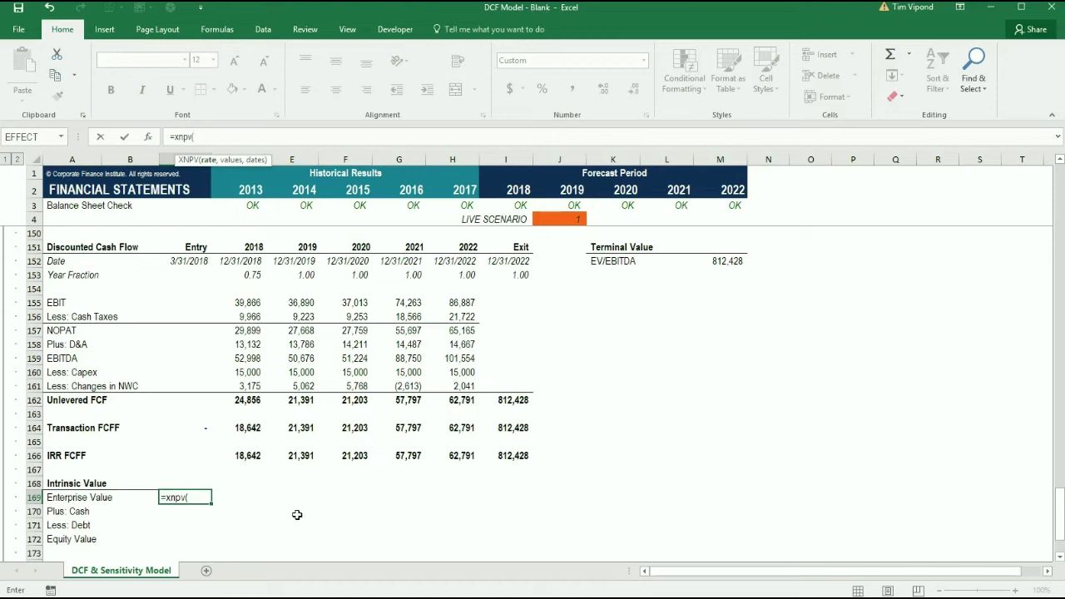
key("Up")
key("Up")
key("Up")
key("Up")
key("Up")
key("Up")
key("Up")
key("Up")
key("Up")
key("Up")
key("Up")
key("Up")
key("Up")
key("Up")
key("Up")
key("Up")
key("Up")
key("Up")
key("Up")
key("Up")
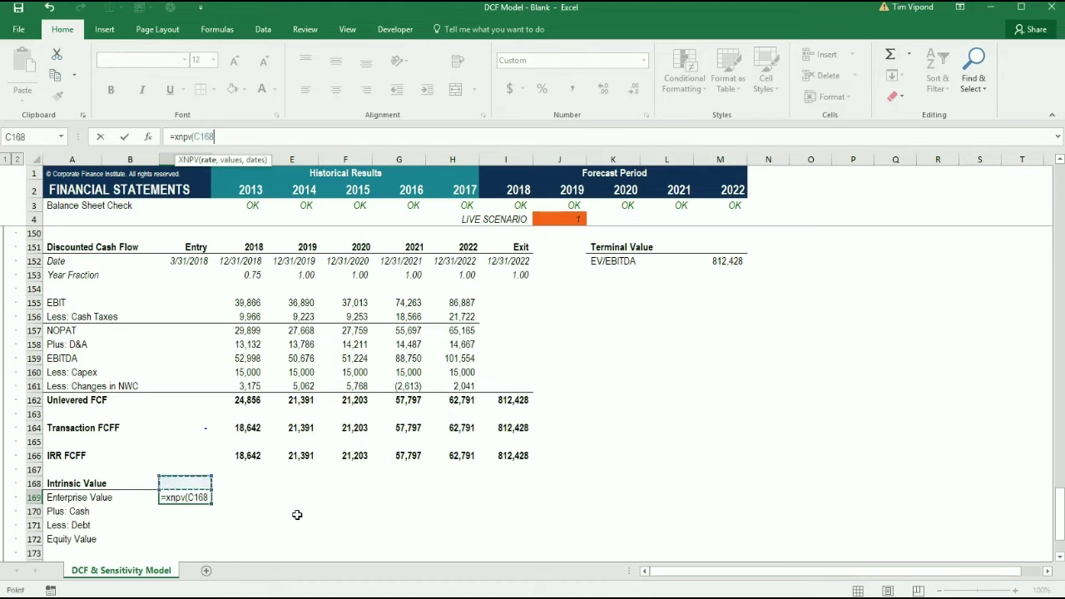
key("Down")
key("Down")
key("Down")
key("Down")
key("Down")
key("Down")
key("Down")
key("Down")
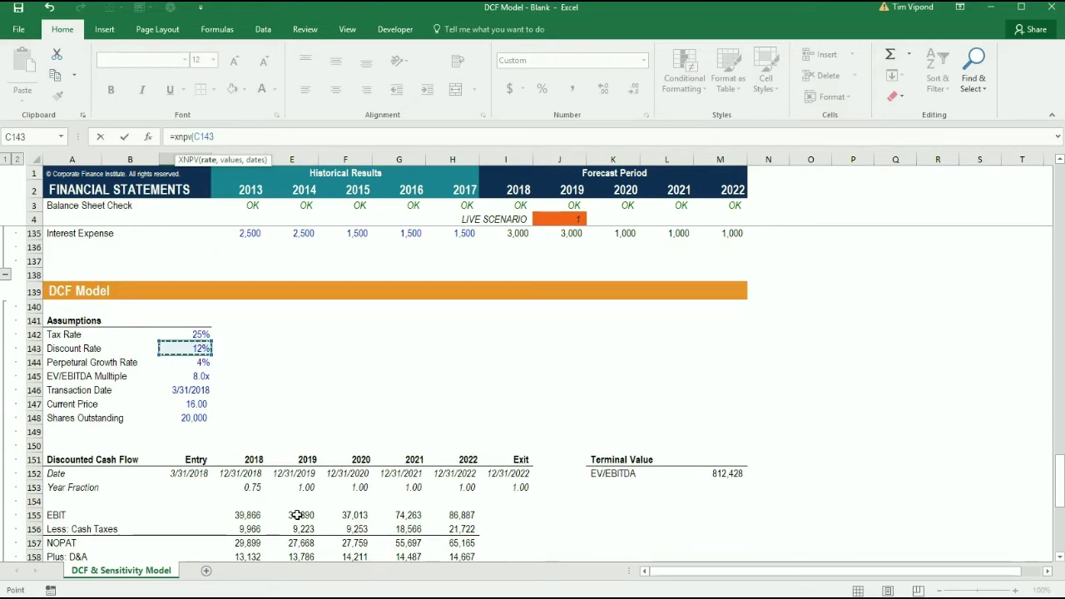
Step: Set the values argument of the XNPV formula to the Transaction FCFF row, C164:I164
type(",")
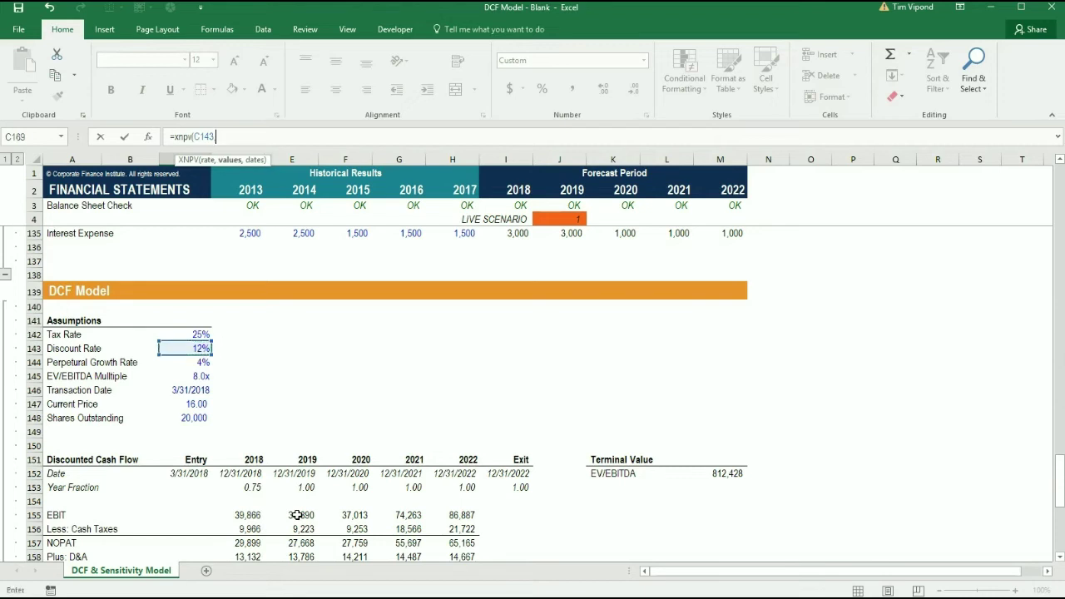
key("Up")
key("Up")
key("Up")
key("Up")
key("Down")
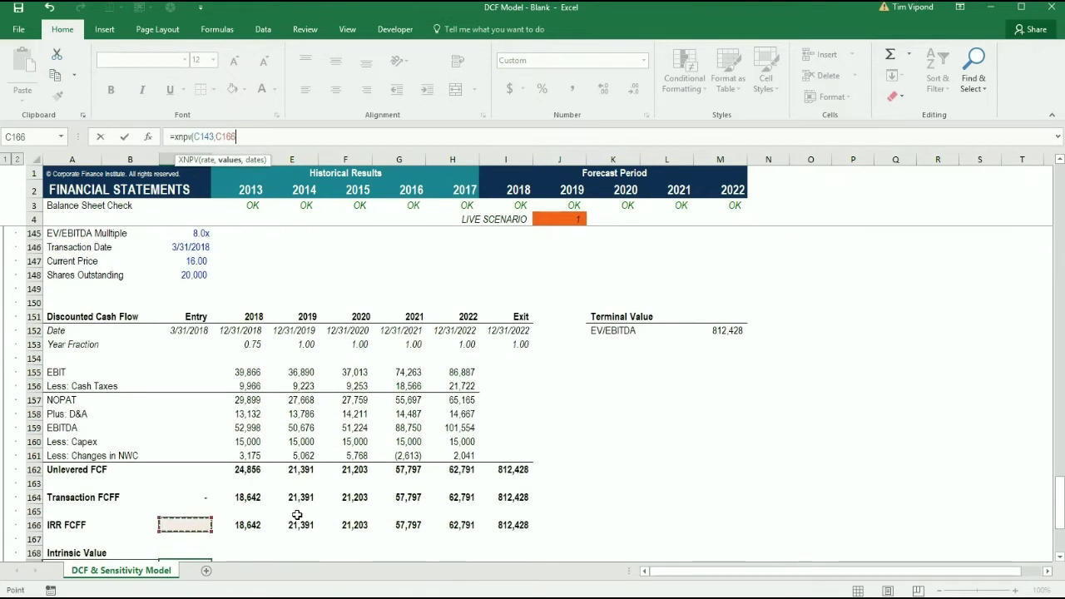
key("Up")
key("Up")
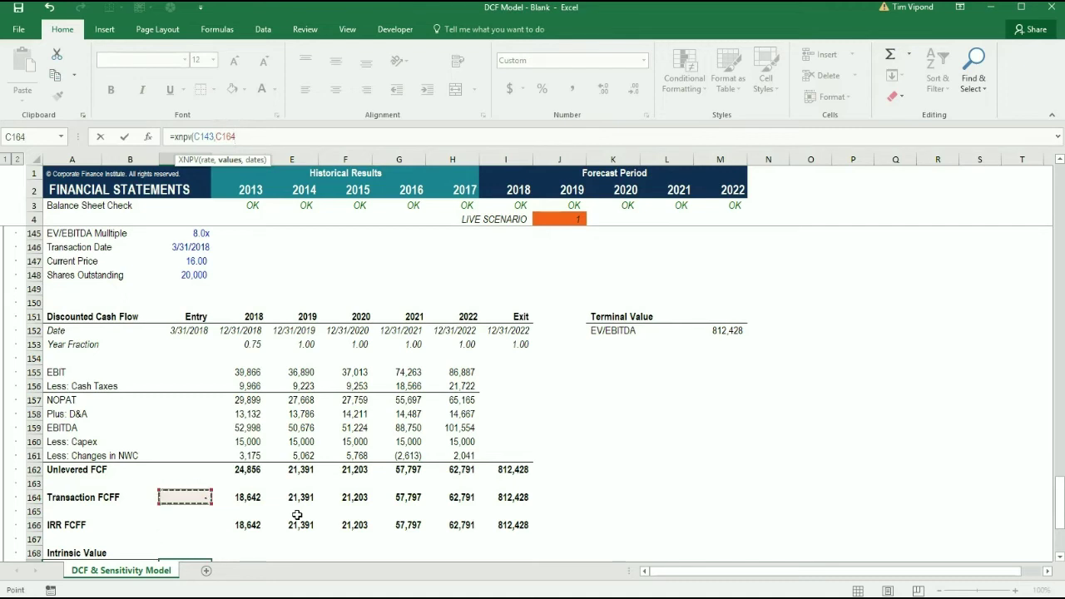
key("ctrl+shift+Right")
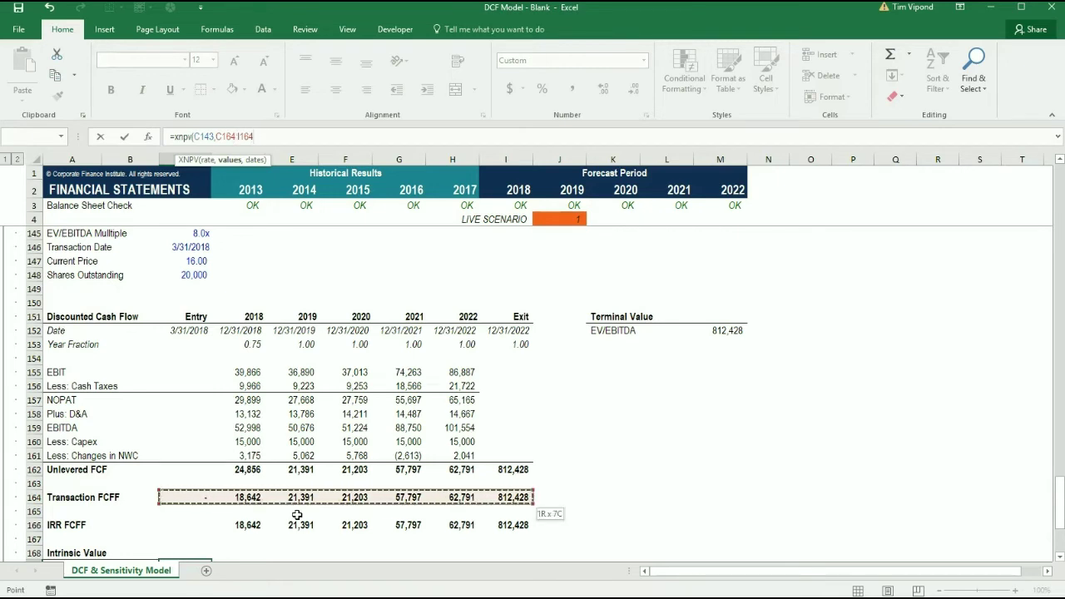
Step: Set the dates argument of the XNPV formula in C169 to the Date row, C152:I152, and complete the formula
type(",")
key("Up")
key("Up")
key("Up")
key("Up")
key("Up")
key("Up")
key("Up")
key("Up")
key("Up")
key("Up")
key("Up")
key("Up")
key("Up")
key("Up")
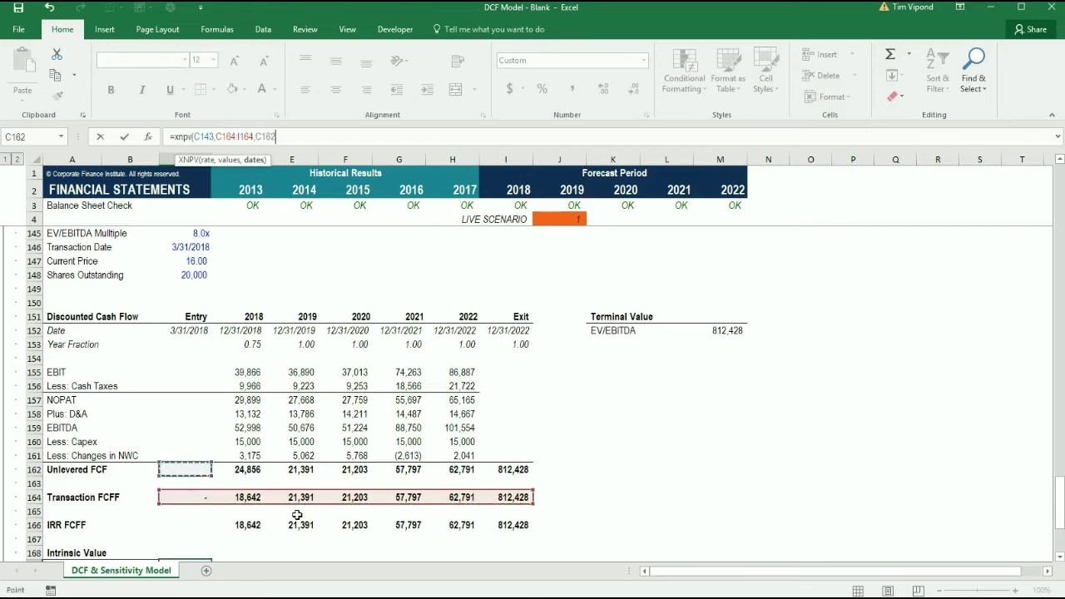
key("Up")
key("Up")
key("Up")
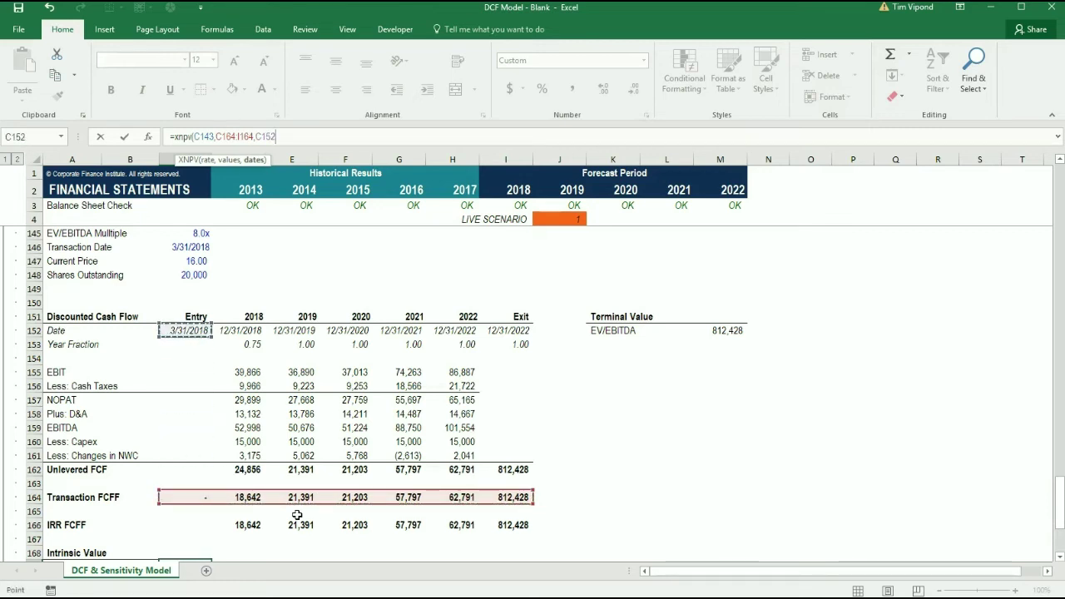
key("shift+Right")
key("shift+Right")
key("shift+Right")
key("shift+Right")
key("shift+Right")
key("shift+Right")
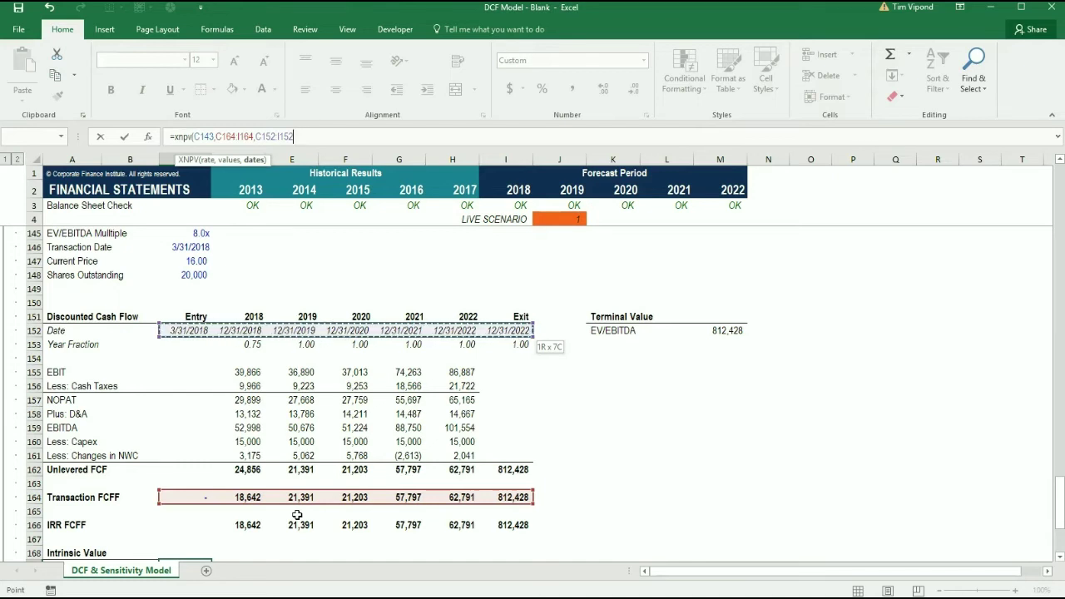
type(")")
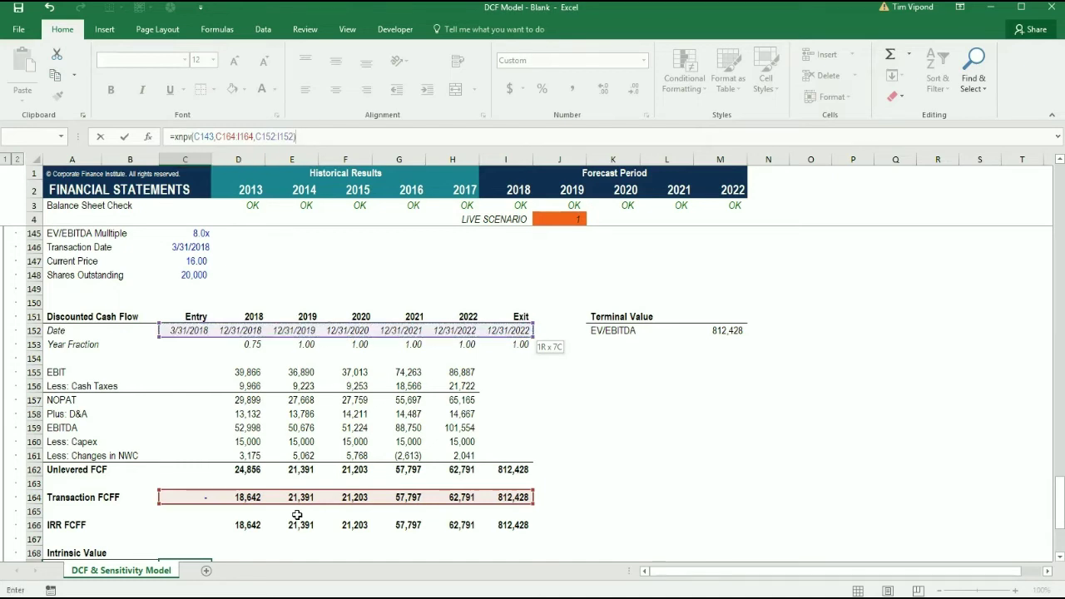
key("ctrl+Return")
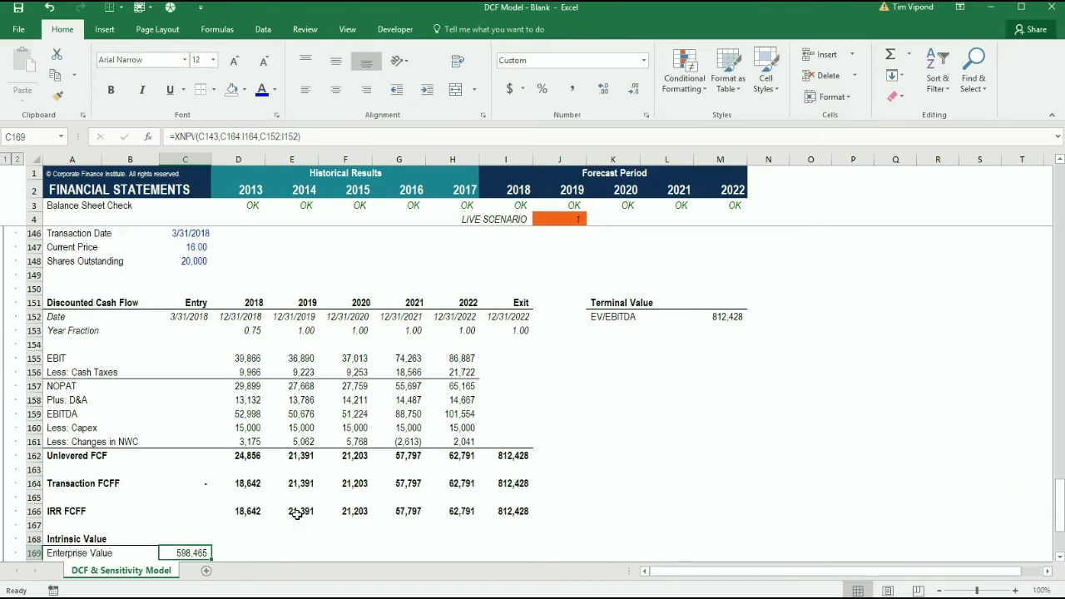
Step: Link Plus: Cash in C170 to the 2017 cash balance on the balance sheet, H74
key("Down")
key("Down")
key("Down")
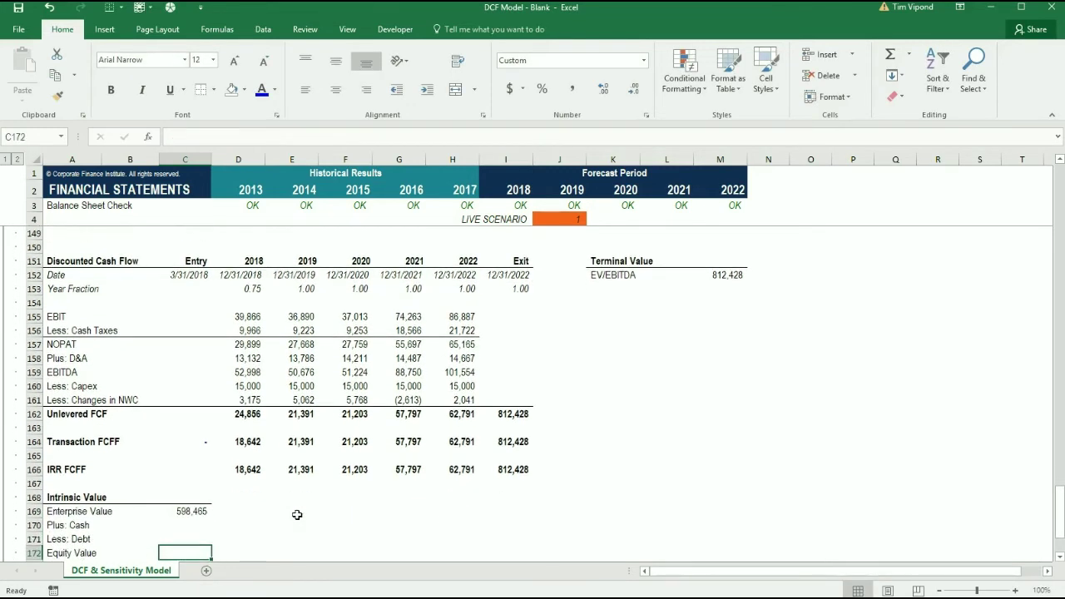
key("Up")
key("Up")
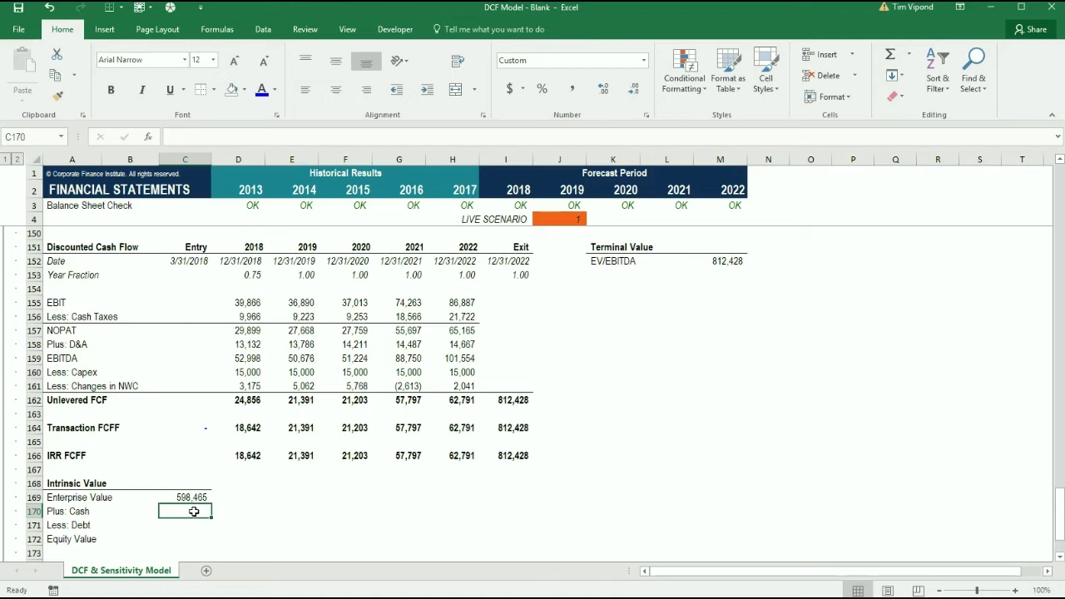
type("=")
key("Right")
key("Up")
key("Right")
key("Up")
key("Right")
key("Up")
key("Right")
key("Up")
key("Right")
key("Up")
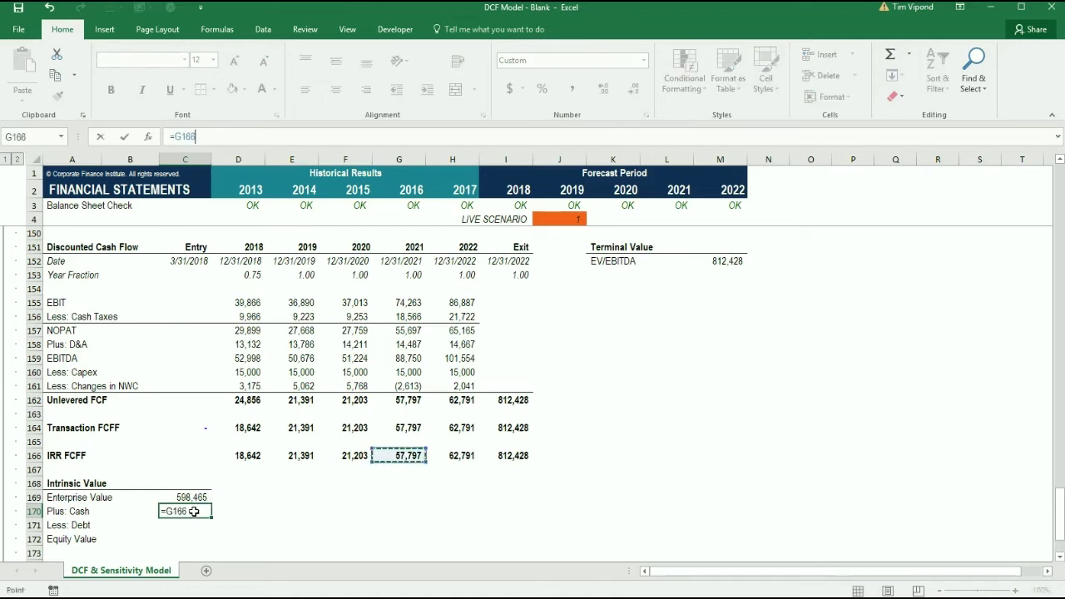
key("Up")
key("Up")
key("Up")
key("Up")
key("Up")
key("Up")
key("Up")
key("Up")
key("Up")
key("Up")
key("Up")
key("Up")
key("Up")
key("Up")
key("Up")
key("Up")
key("Up")
key("Up")
key("Up")
key("Up")
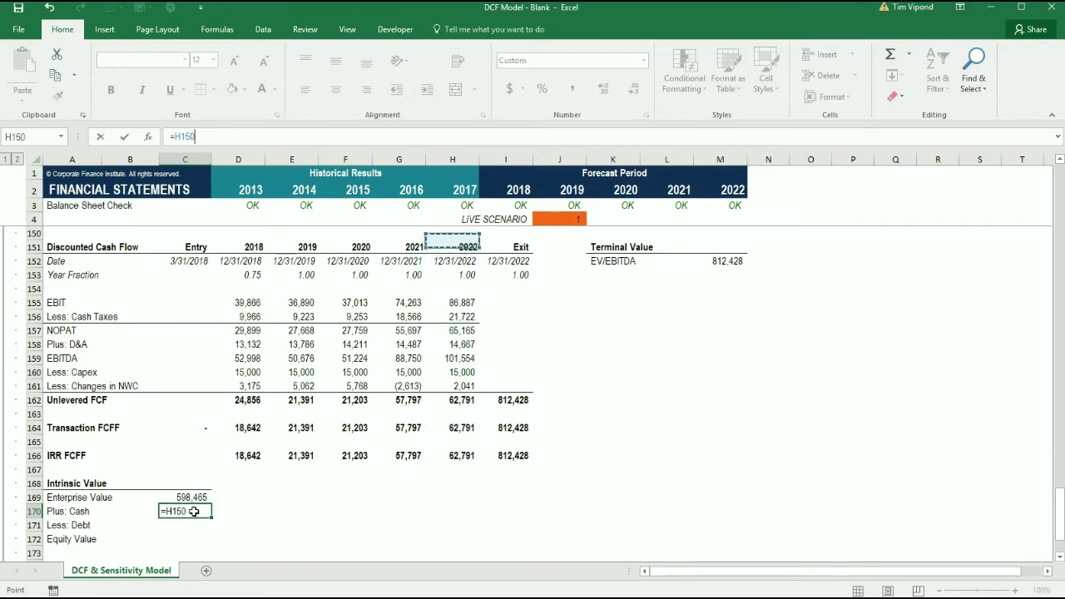
key("Up")
key("Up")
key("Up")
key("Up")
key("Up")
key("Up")
key("Up")
key("Up")
key("Up")
key("Up")
key("Up")
key("Up")
key("Up")
key("Up")
key("Up")
key("Up")
key("Up")
key("Up")
key("Up")
key("Up")
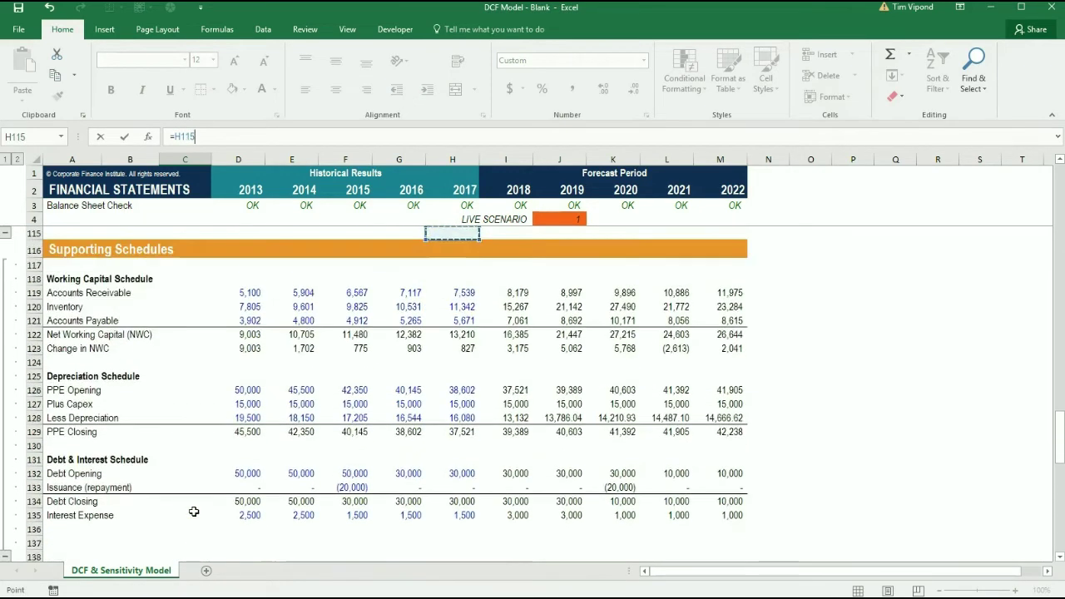
key("Up")
key("Up")
key("Up")
key("Up")
key("Up")
key("Up")
key("Up")
key("Up")
key("Up")
key("Up")
key("Up")
key("Up")
key("Up")
key("Up")
key("Up")
key("Up")
key("Up")
key("Up")
key("Up")
key("Up")
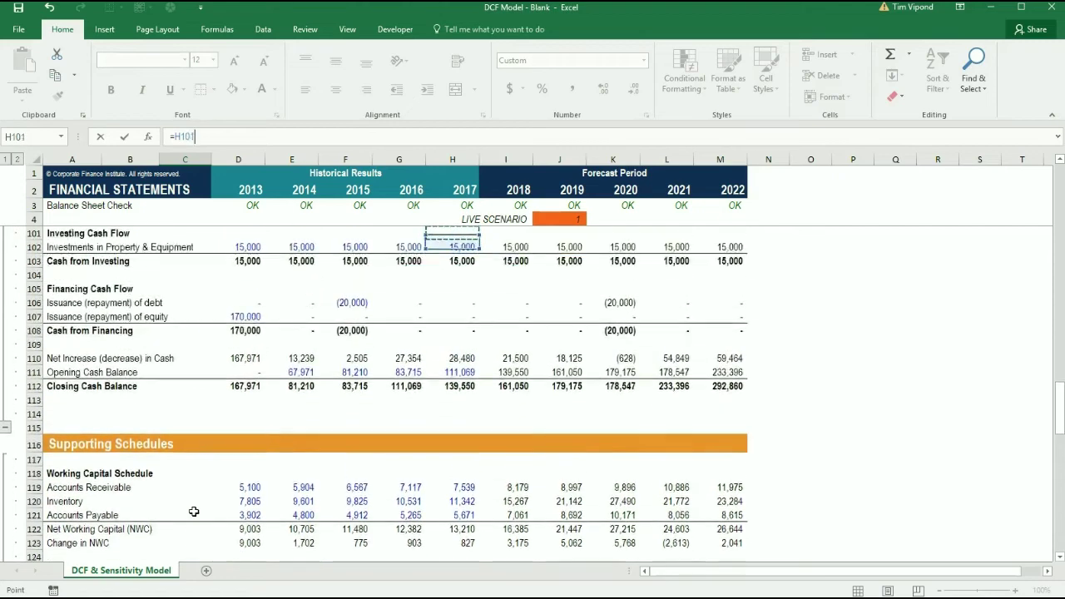
key("Up")
key("Up")
key("Up")
key("Up")
key("Up")
key("Up")
key("Up")
key("Up")
key("Up")
key("Up")
key("Up")
key("Up")
key("Up")
key("Up")
key("Up")
key("Up")
key("Up")
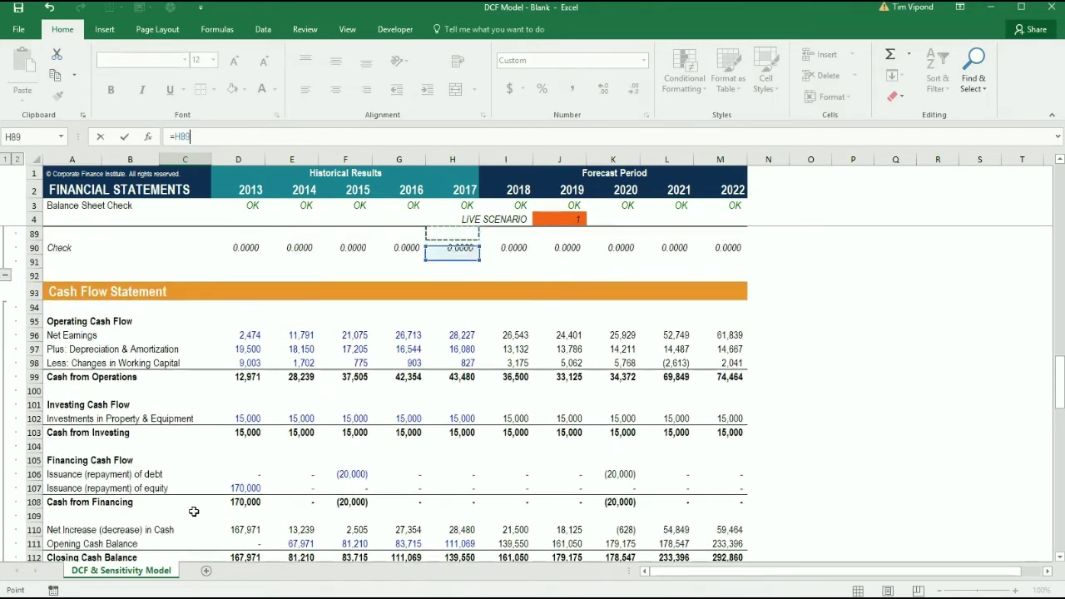
key("Up")
key("Up")
key("Up")
key("Up")
key("Up")
key("Down")
key("Down")
key("Down")
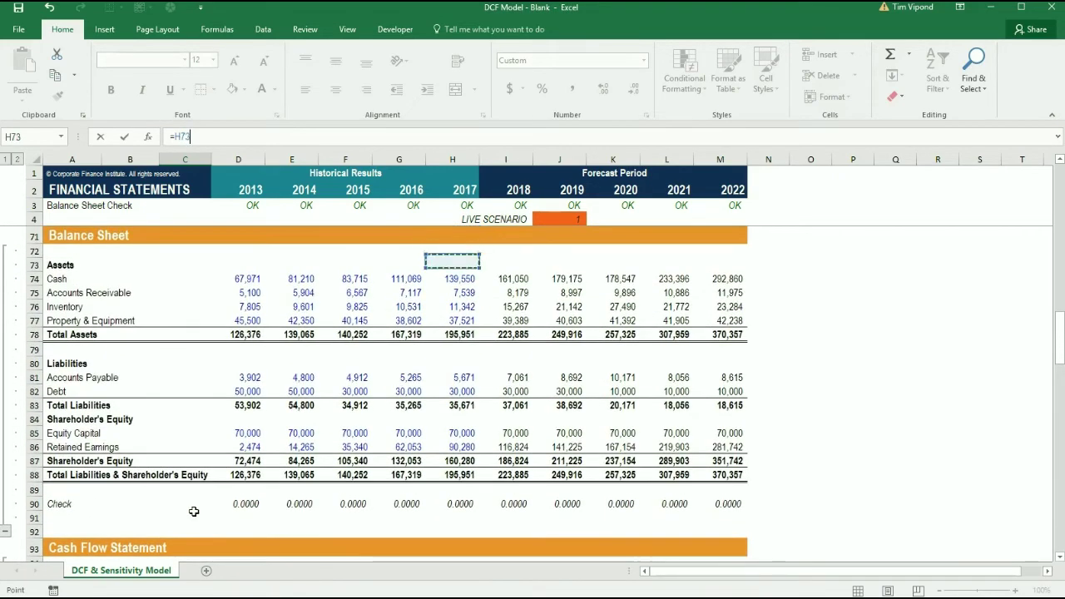
key("Return")
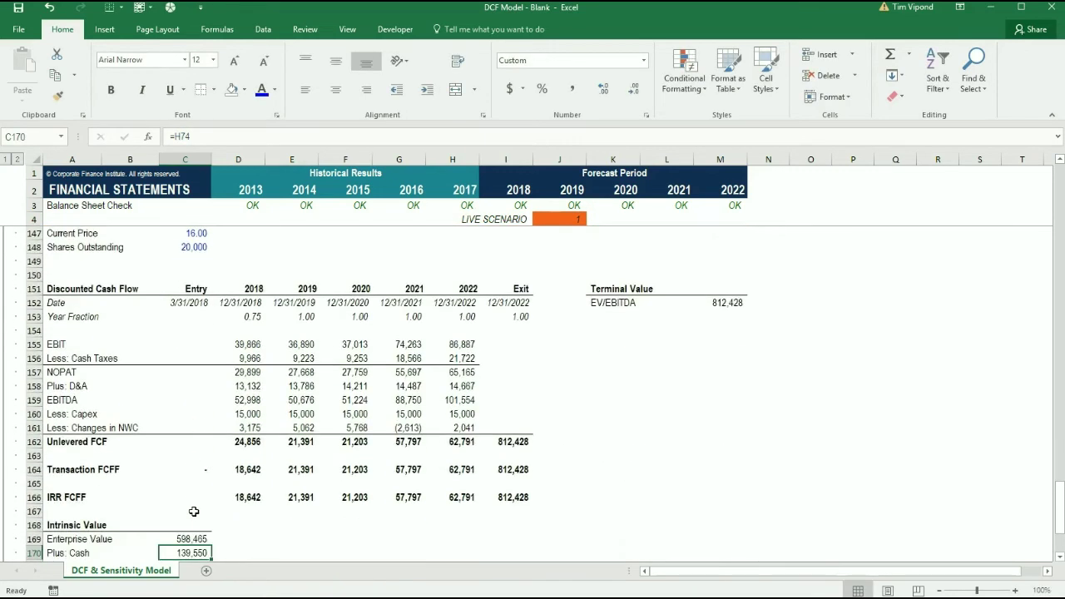
Step: Link Less: Debt in C171 to the 2017 debt balance on the balance sheet, H82
key("Down")
key("Up")
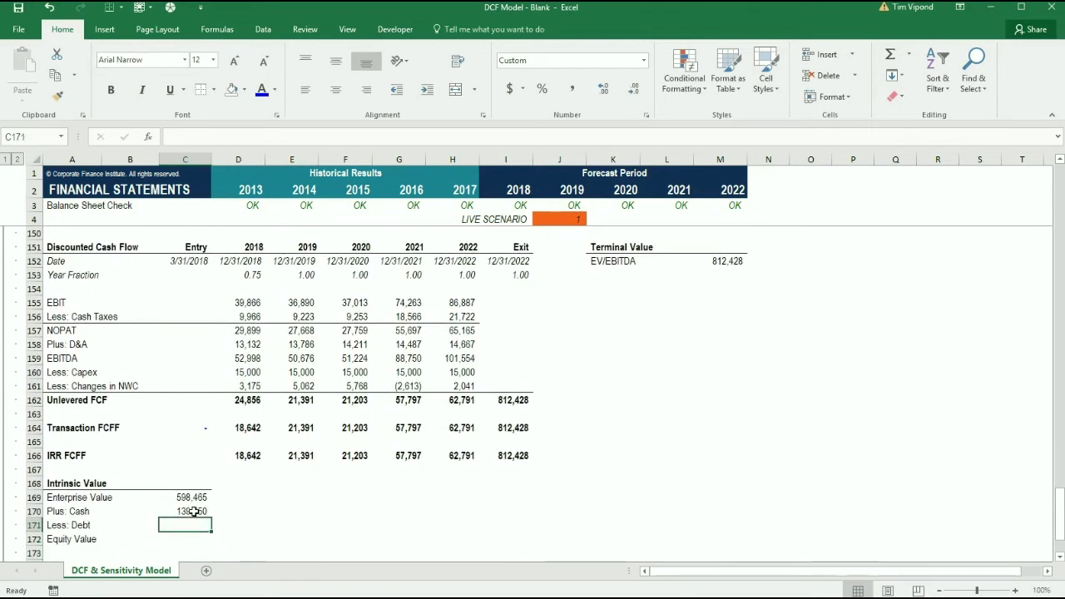
type("=")
key("Right")
key("Right")
key("Up")
key("Right")
key("Up")
key("Right")
key("Up")
key("Right")
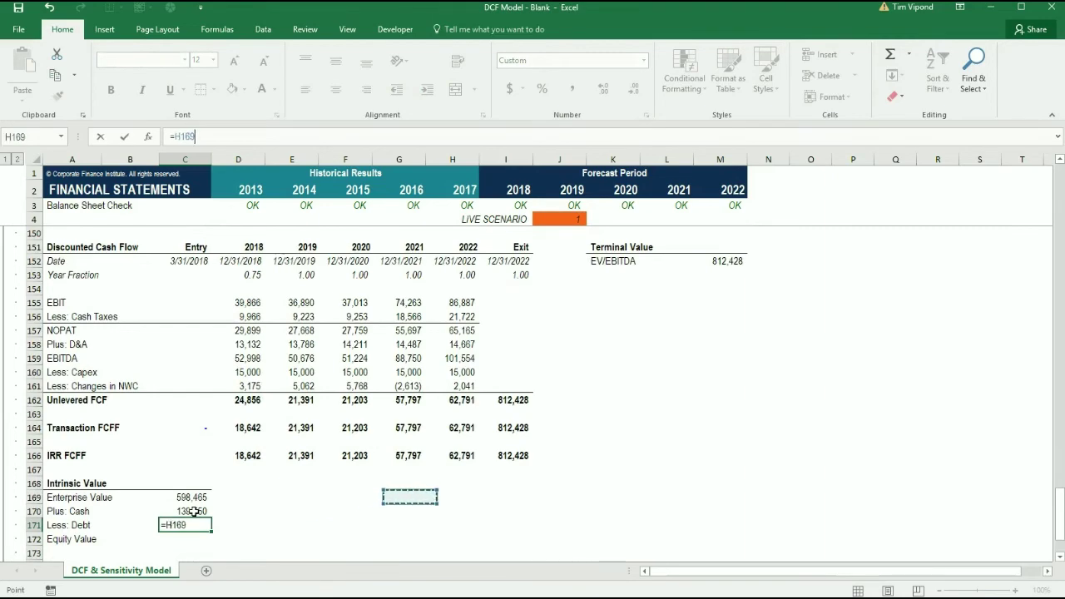
key("Up")
key("Up")
key("Up")
key("Up")
key("Up")
key("Up")
key("Up")
key("Up")
key("Up")
key("Up")
key("Up")
key("Up")
key("Up")
key("Up")
key("Up")
key("Up")
key("Up")
key("Up")
key("Up")
key("Up")
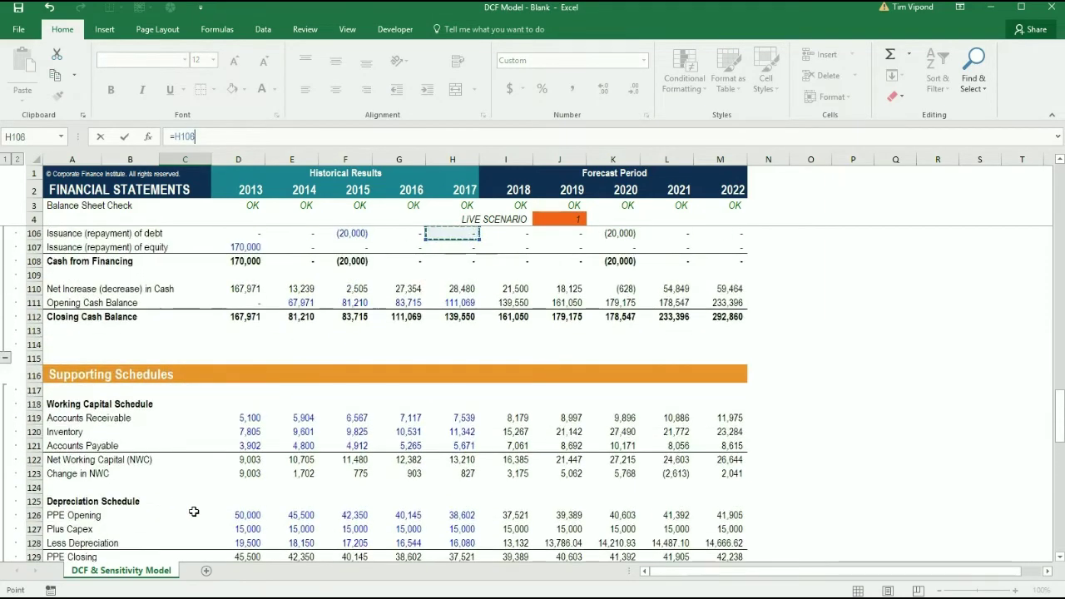
key("Up")
key("Up")
key("Up")
key("Up")
key("Up")
key("Up")
key("Up")
key("Up")
key("Up")
key("Up")
key("Up")
key("Up")
key("Up")
key("Up")
key("Up")
key("Up")
key("Up")
key("Up")
key("Up")
key("Up")
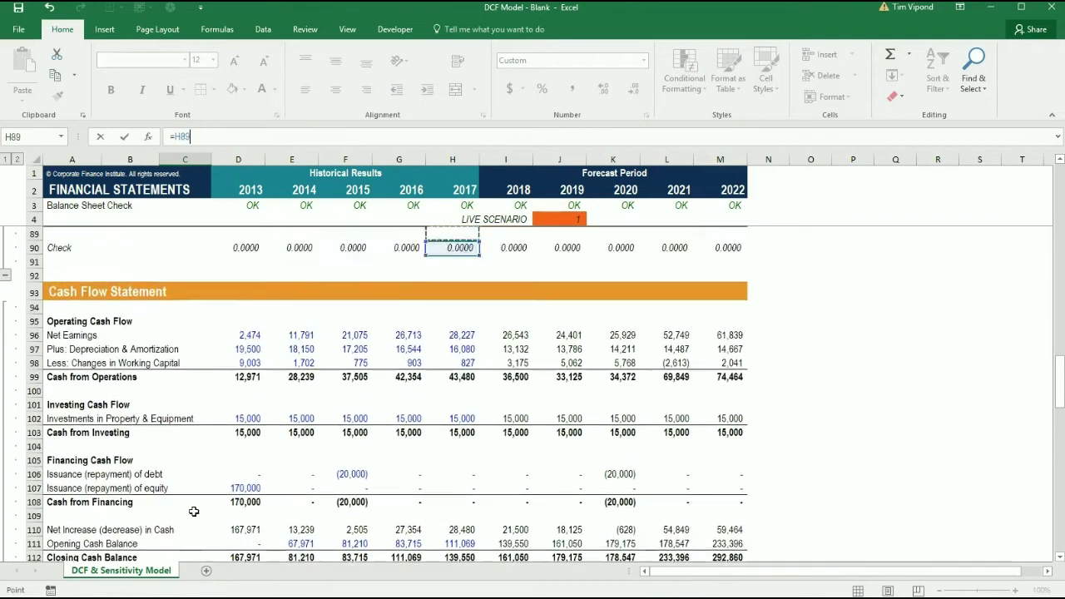
key("Up")
key("Down")
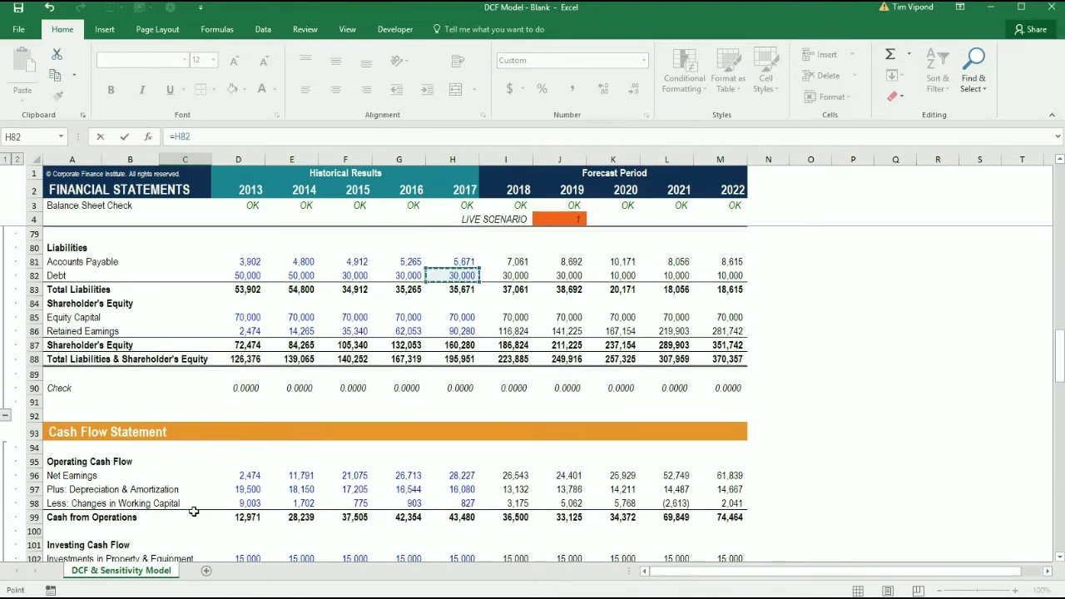
key("Return")
scroll(194, 510, "down", 1)
key("Down")
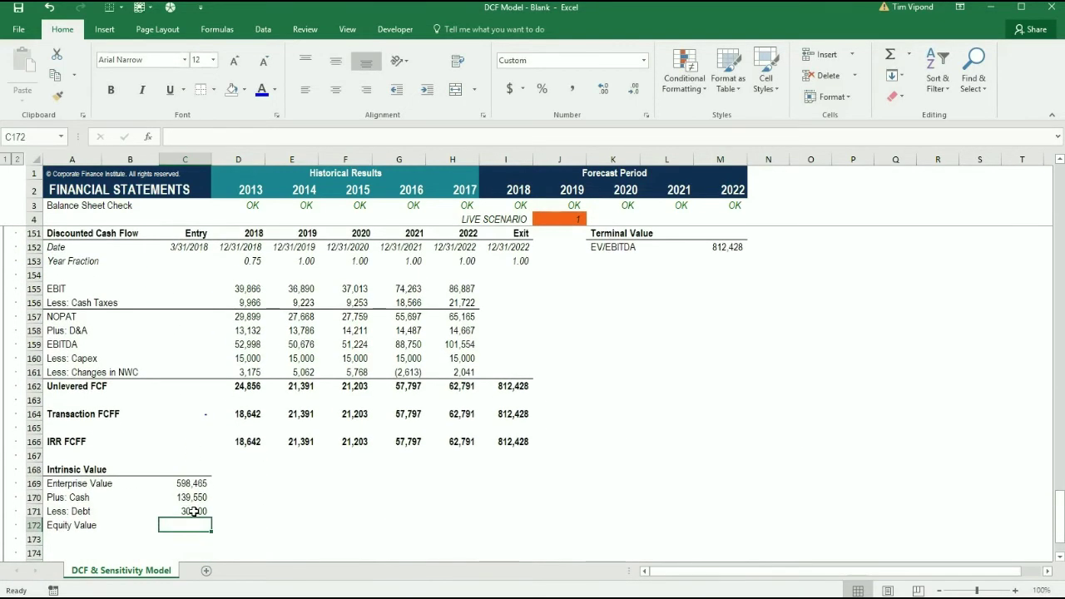
Step: Calculate Equity Value in C172 as enterprise value plus cash less debt, =C169+C170-C171
type("=")
key("Up")
key("Up")
key("Up")
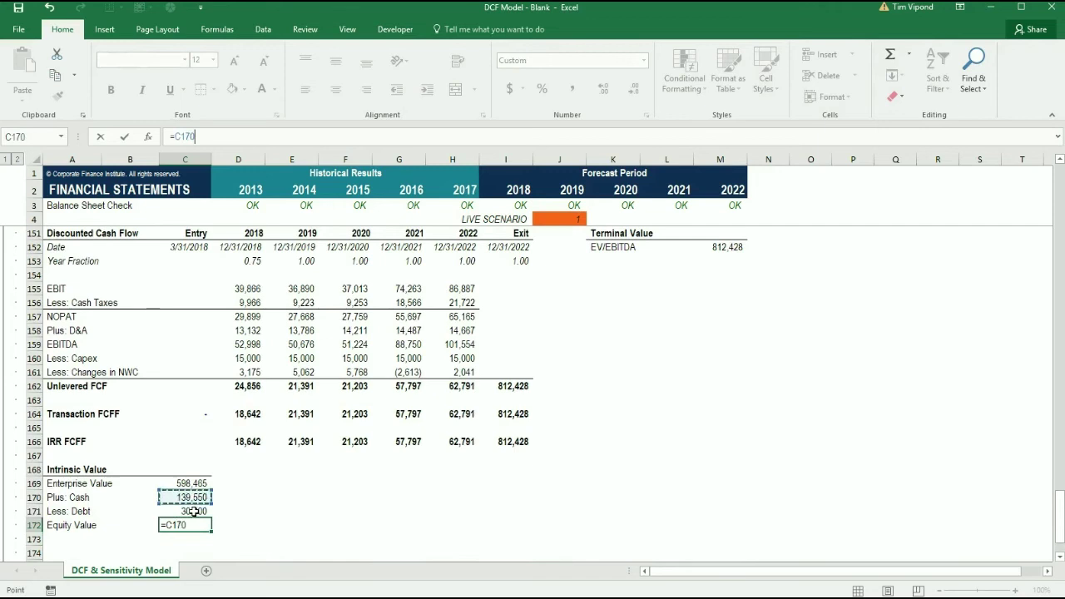
type("+")
key("Up")
key("Up")
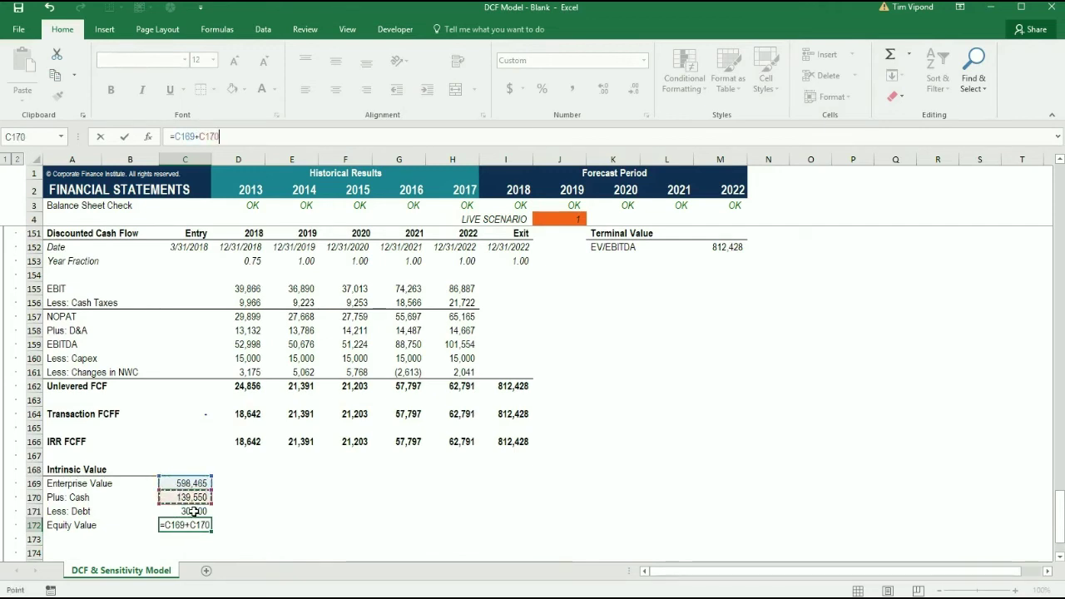
type("-")
key("Up")
key("Return")
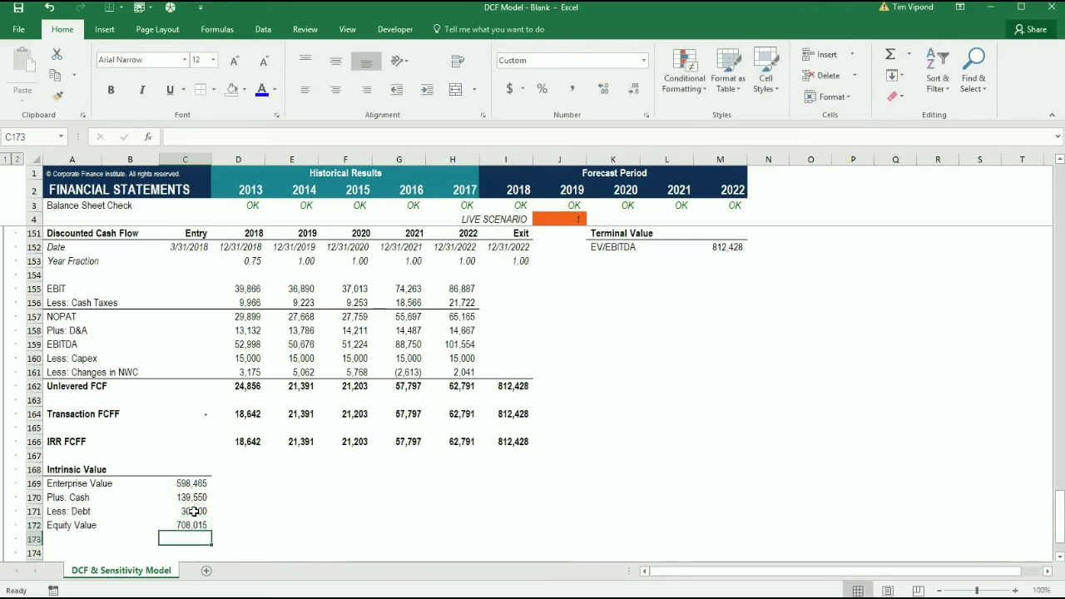
key("Up")
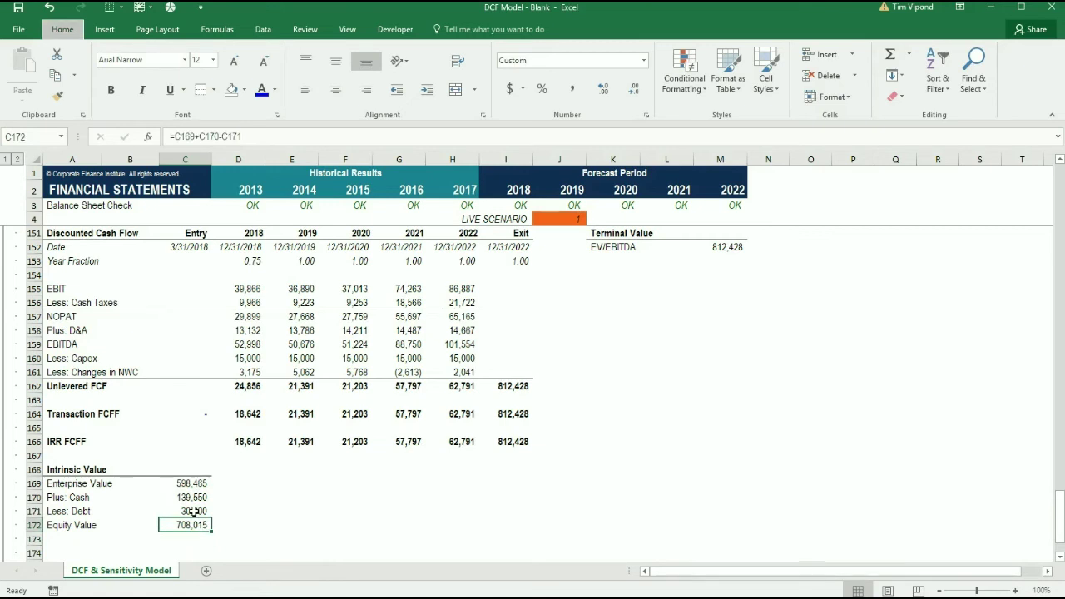
Step: Add a bold label "Equity Value/Share" in A174, below the Intrinsic Value section
key("Down")
key("Down")
key("Down")
key("Down")
key("Down")
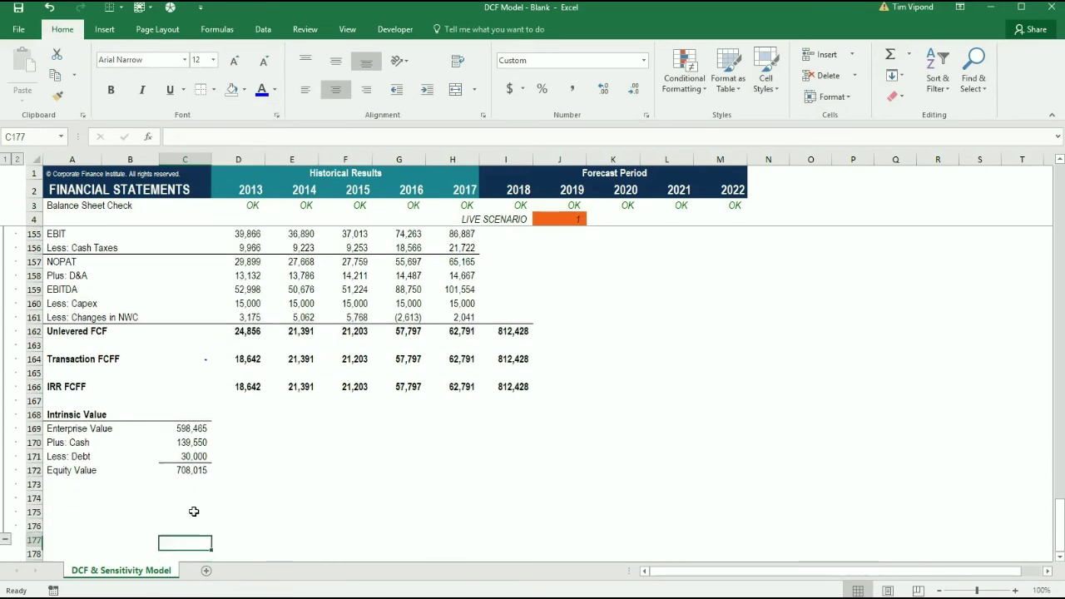
key("Up")
key("Up")
key("Up")
key("Left")
key("Left")
key("ctrl+b")
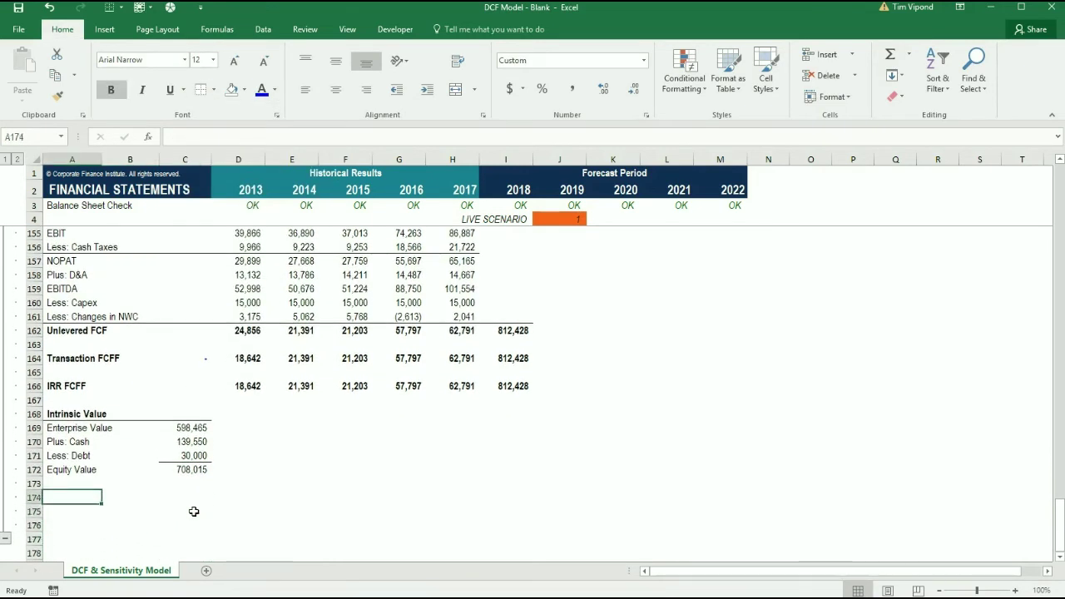
type("Equi")
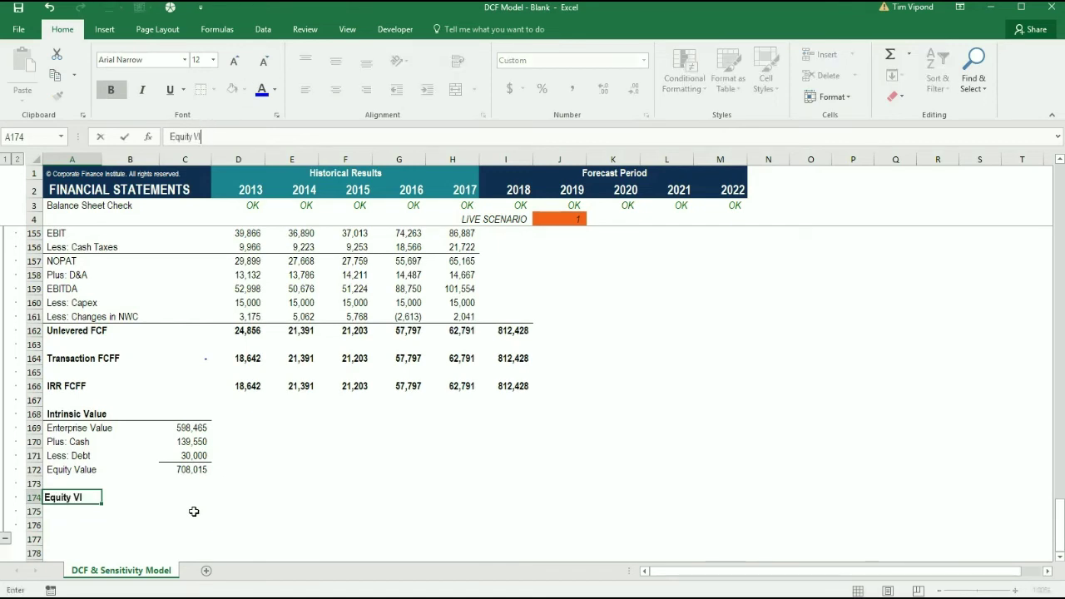
type("ty Vakye/Share")
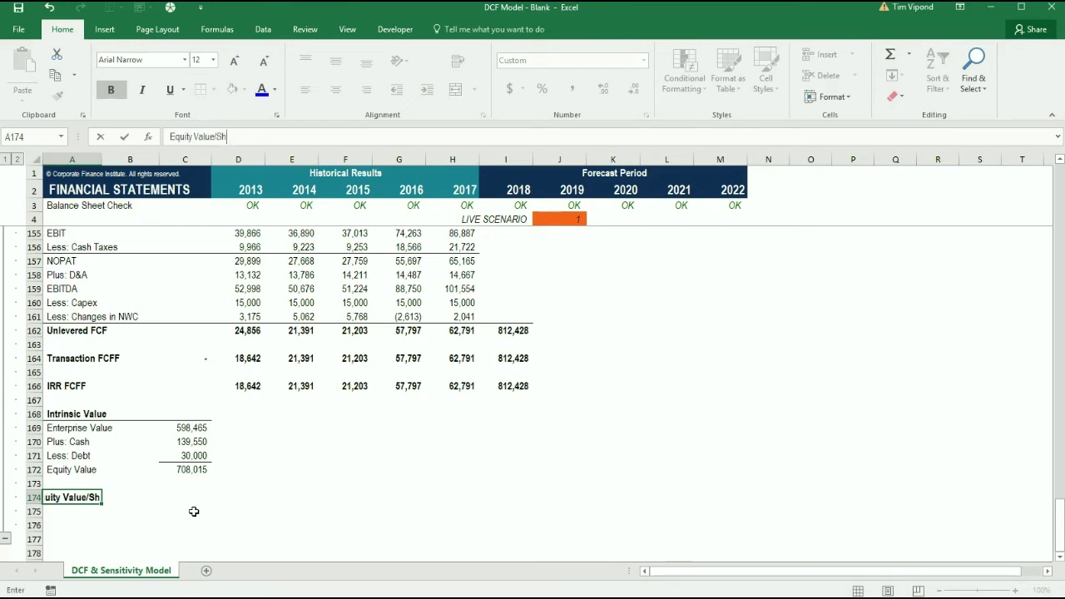
key("Tab")
key("Tab")
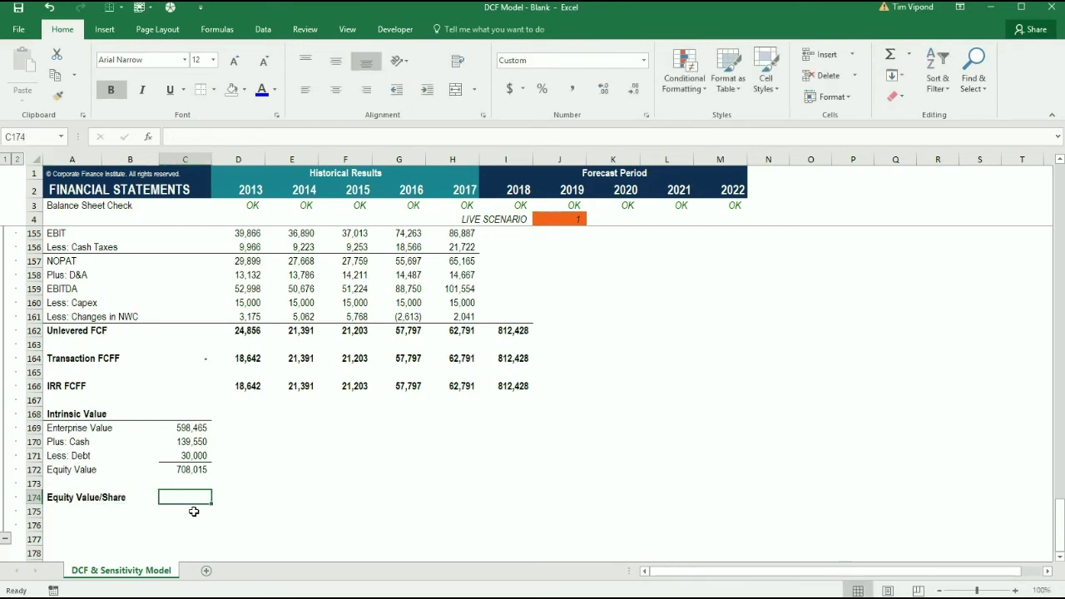
Step: Calculate Equity Value/Share in C174 by dividing equity value by shares outstanding, =C172/C148
type("=")
key("Up")
key("Up")
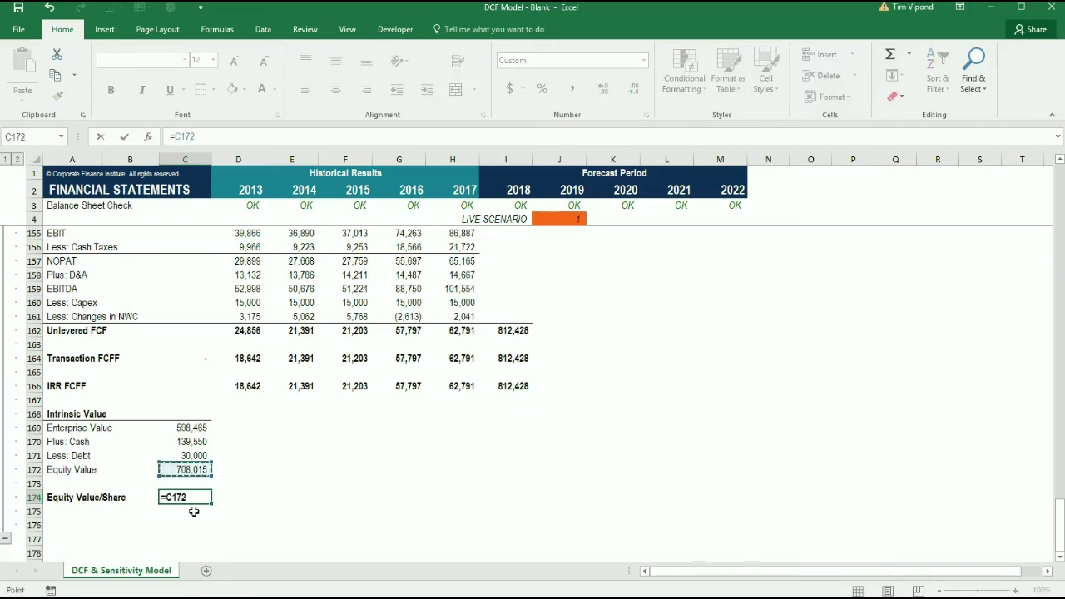
type("/")
key("Up")
key("Up")
key("Up")
key("Up")
key("Up")
key("Up")
key("Up")
key("Up")
key("Up")
key("Up")
key("Up")
key("Up")
key("Up")
key("Up")
key("Up")
key("Up")
key("Up")
key("Up")
key("Up")
key("Up")
key("Up")
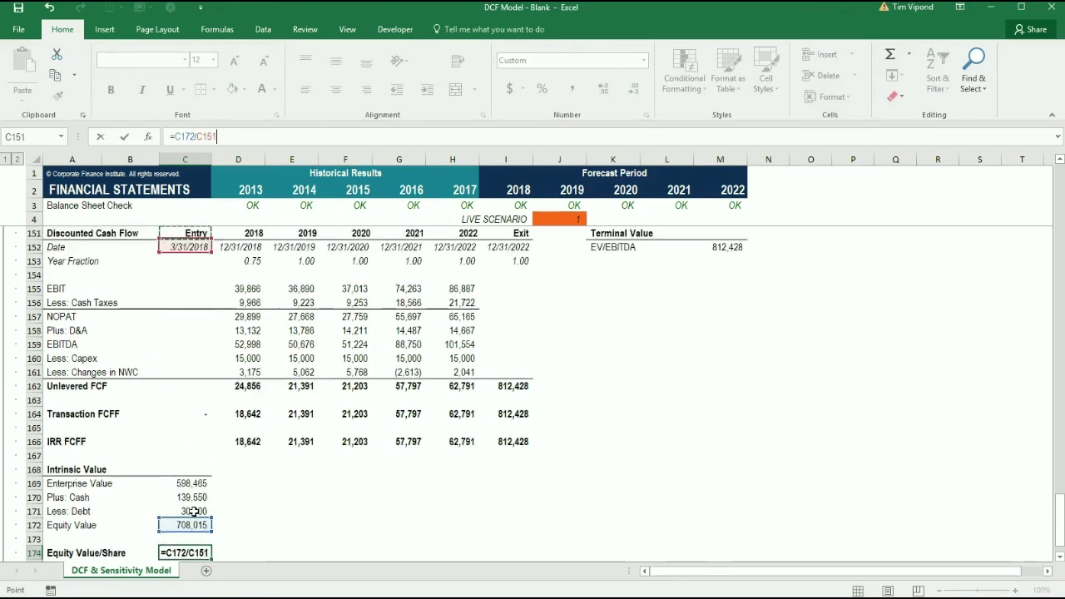
key("Down")
key("Down")
key("Down")
key("Down")
key("Down")
key("Down")
key("Down")
key("Down")
key("Down")
key("Down")
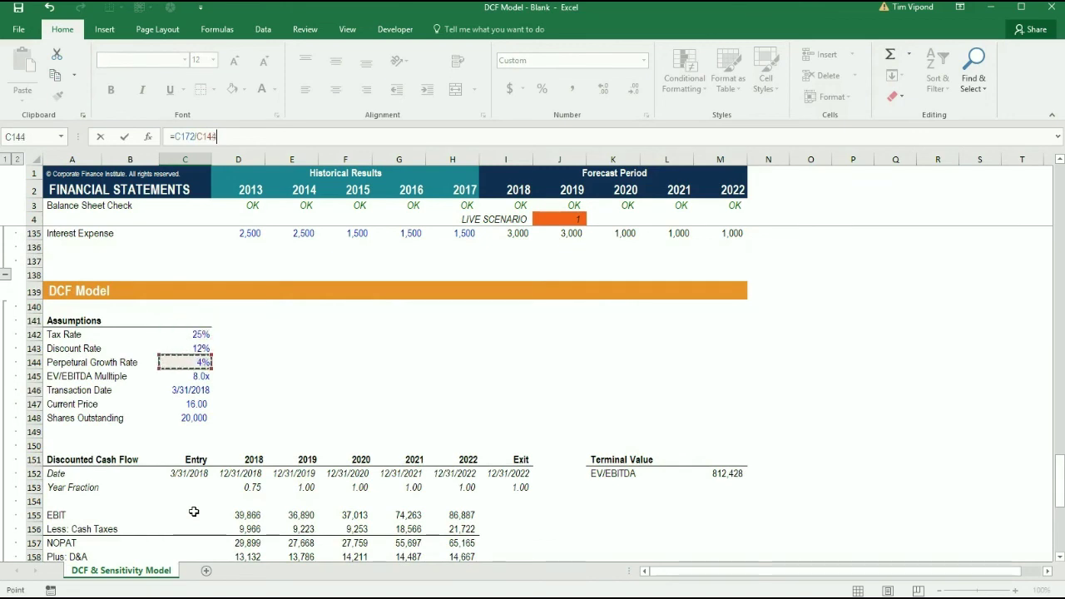
key("Return")
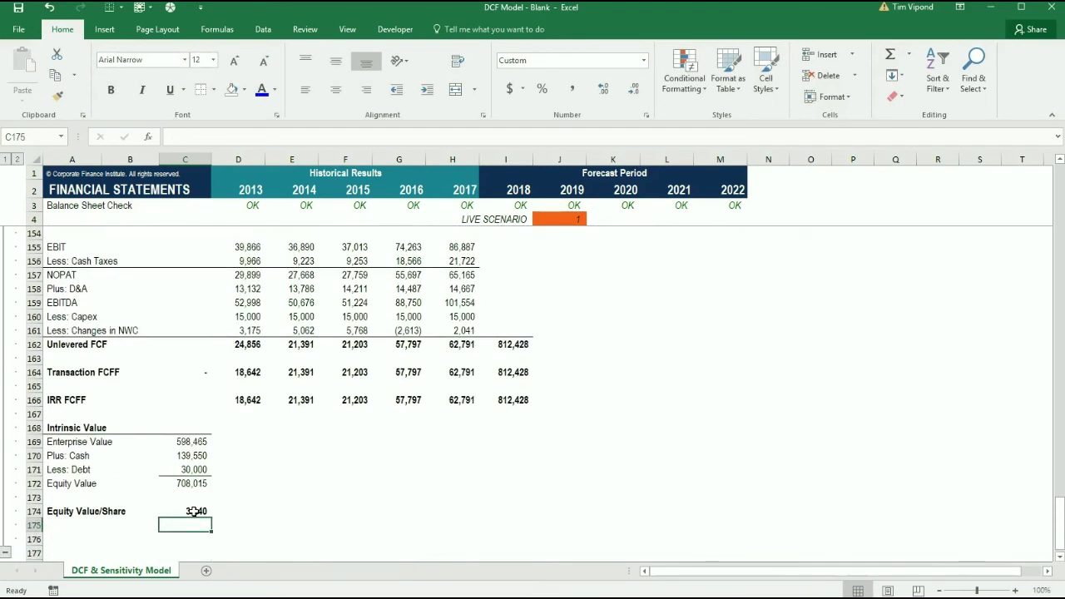
key("Up")
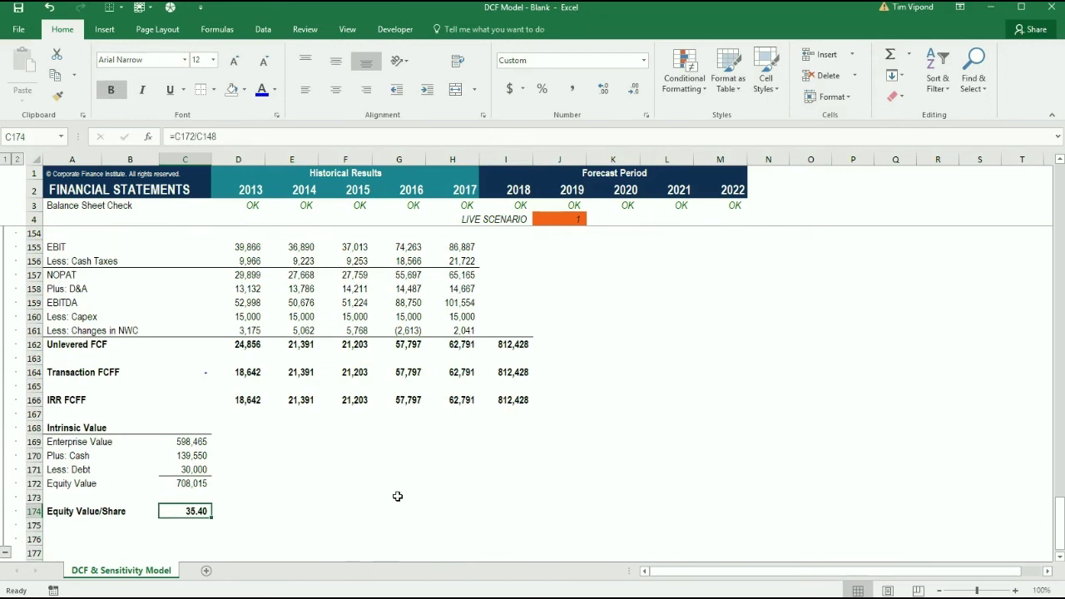
Step: Highlight the Equity Value/Share result in C174 with the recently used orange fill color
key("alt")
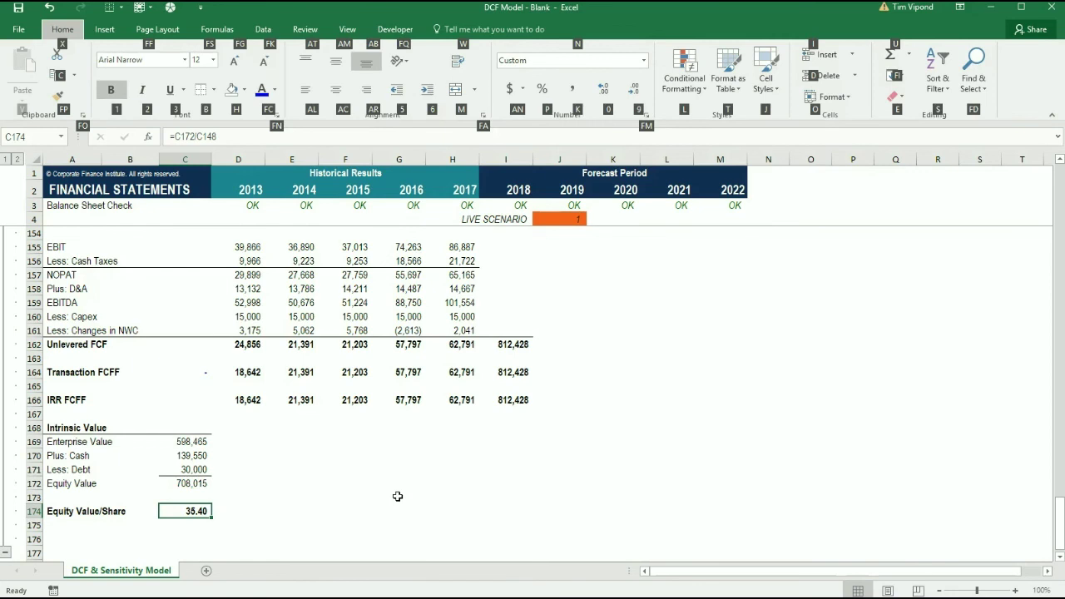
key("h")
key("Up")
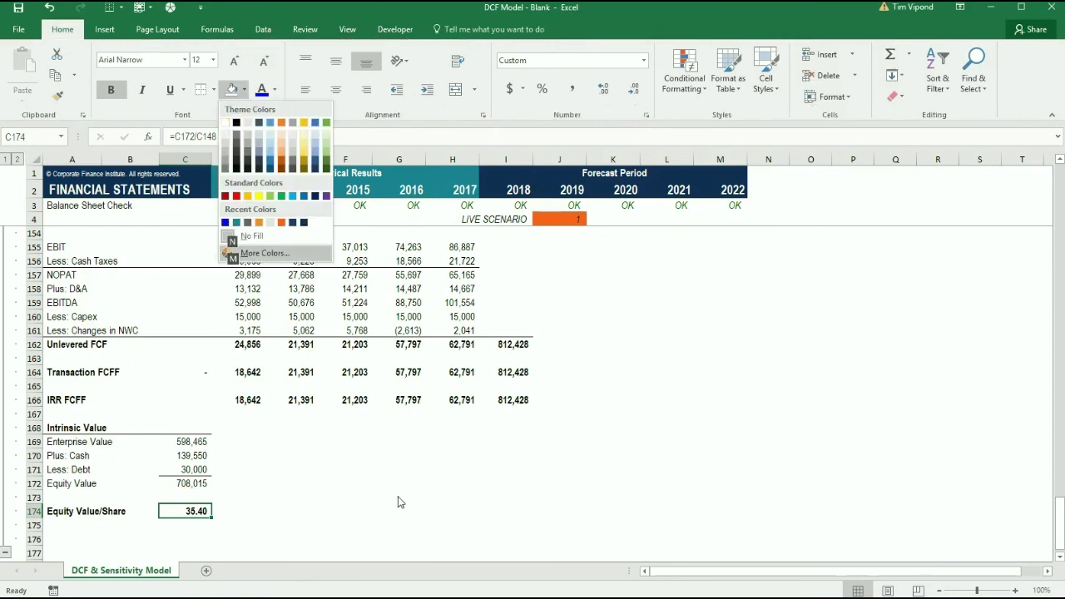
key("Up")
key("Up")
key("Return")
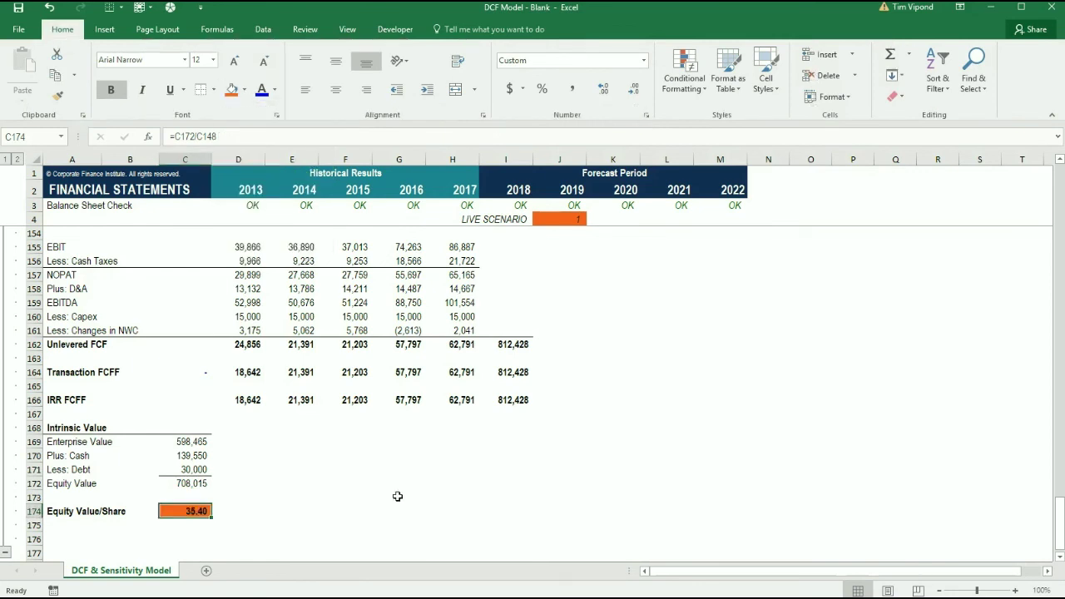
key("Right")
key("Right")
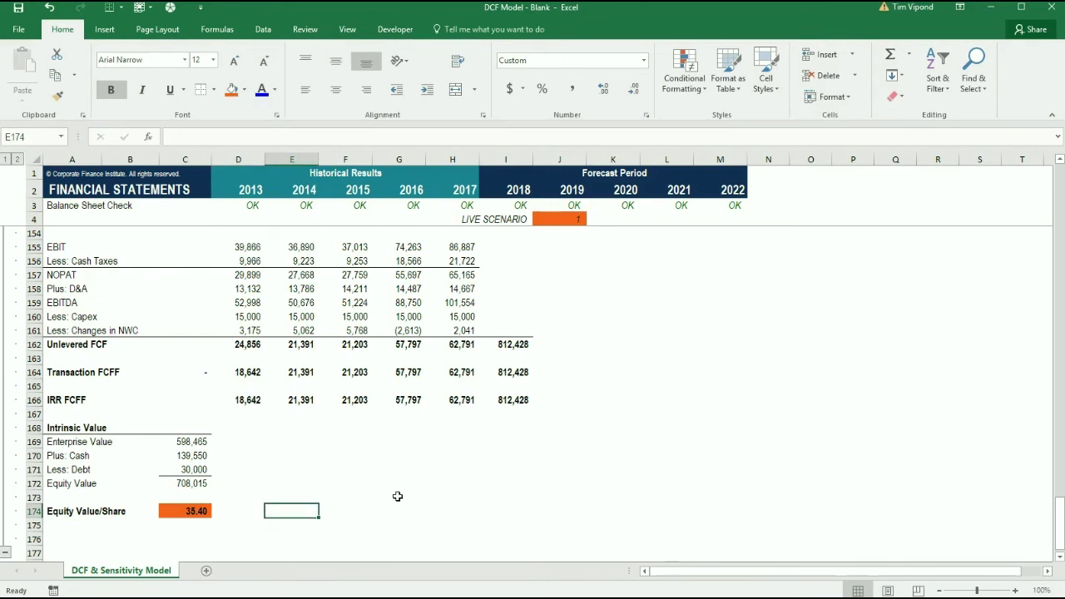